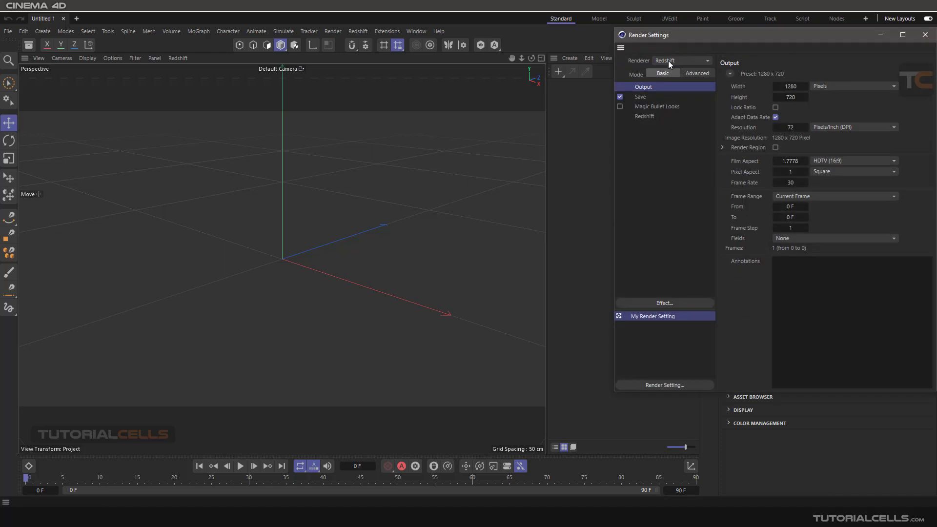
Switch the project's renderer from Redshift to Standard and close the render settings.
left_click(676, 60)
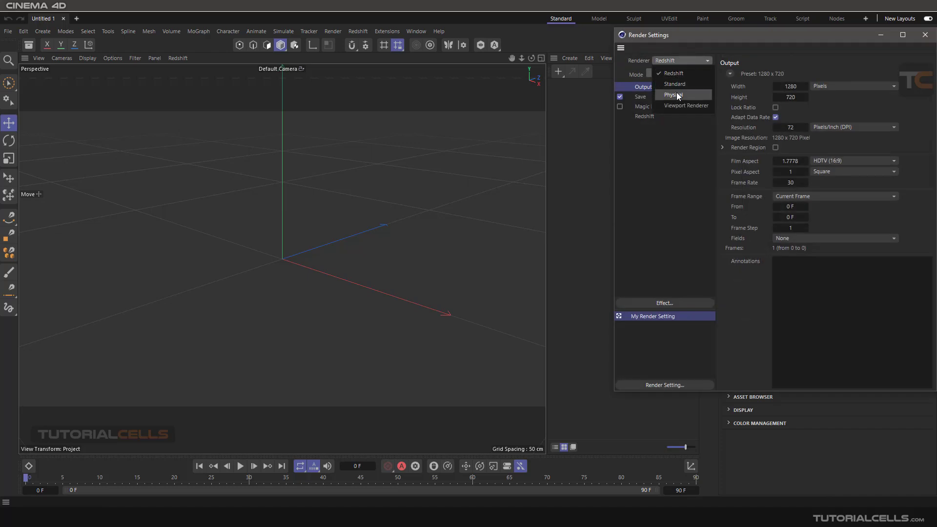
left_click(676, 84)
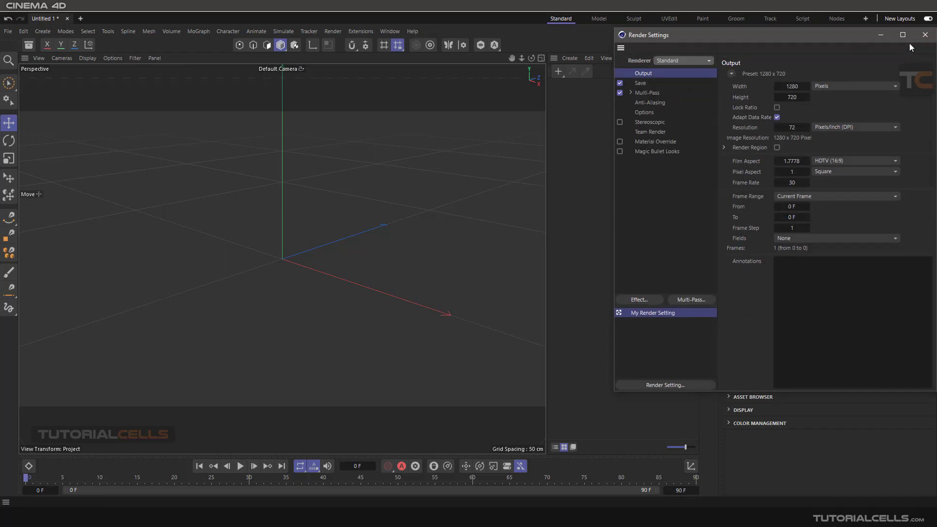
left_click(925, 35)
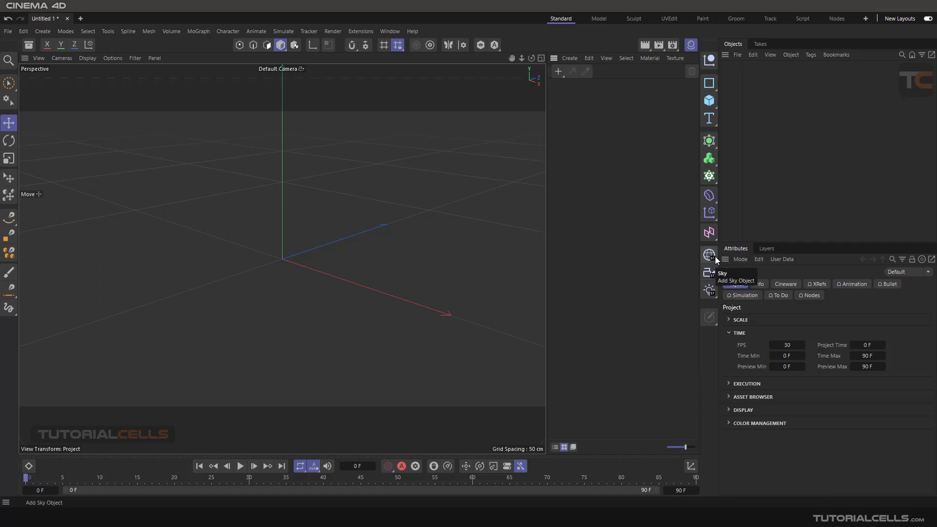
Create a new material and load the Ripple effect shader as its Color channel texture.
left_click(557, 72)
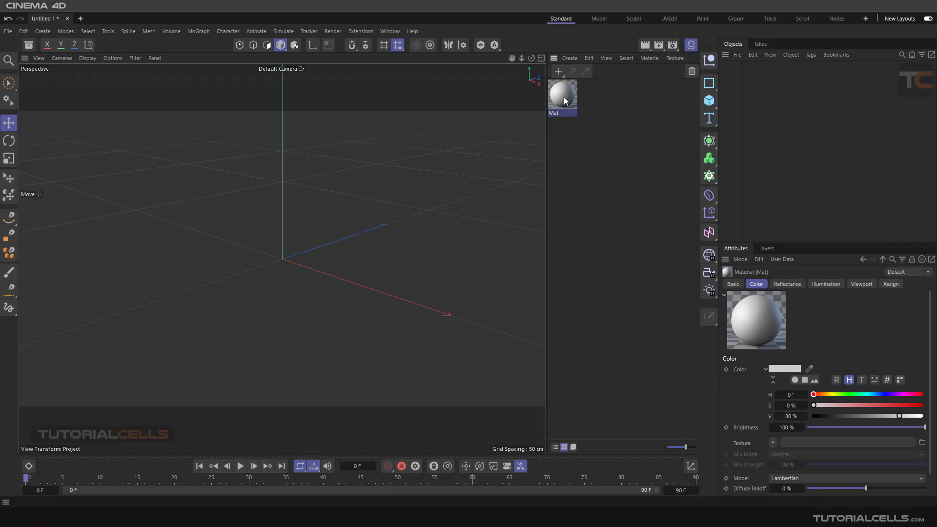
double_click(563, 96)
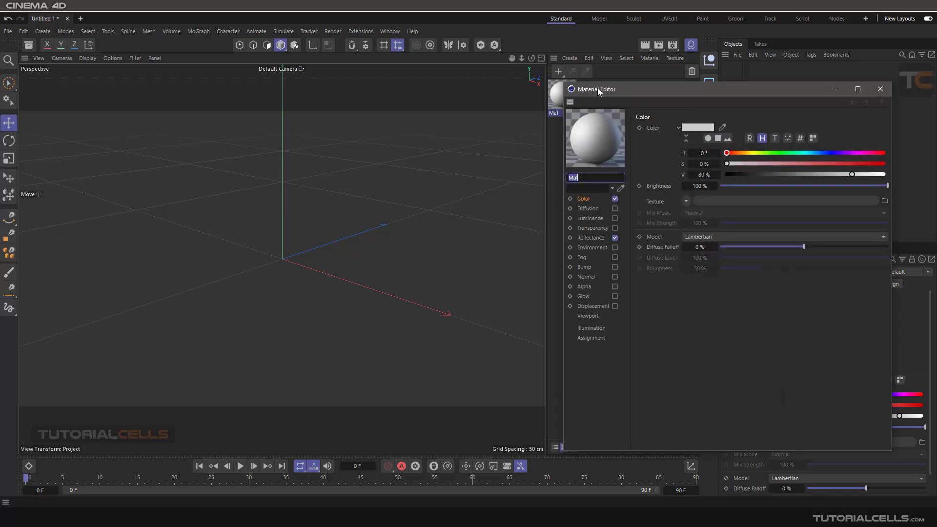
left_click_drag(597, 87, 369, 55)
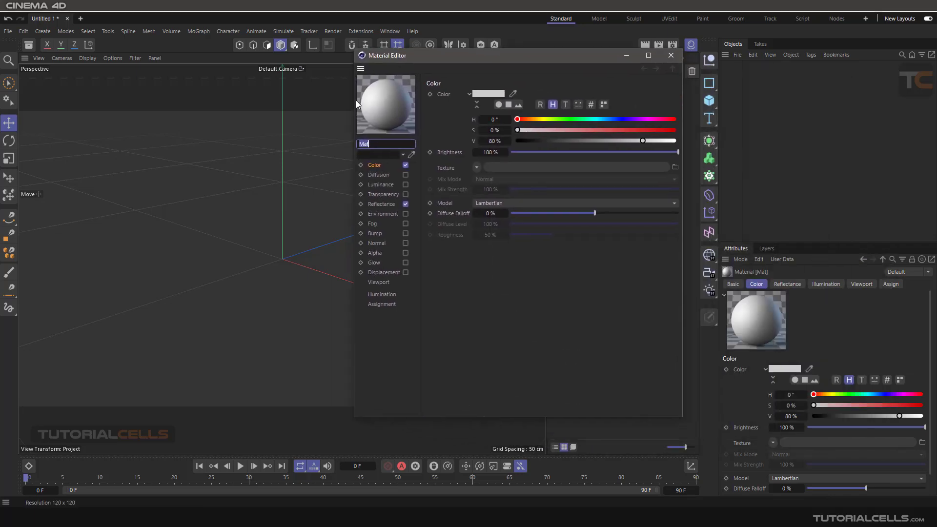
left_click(373, 166)
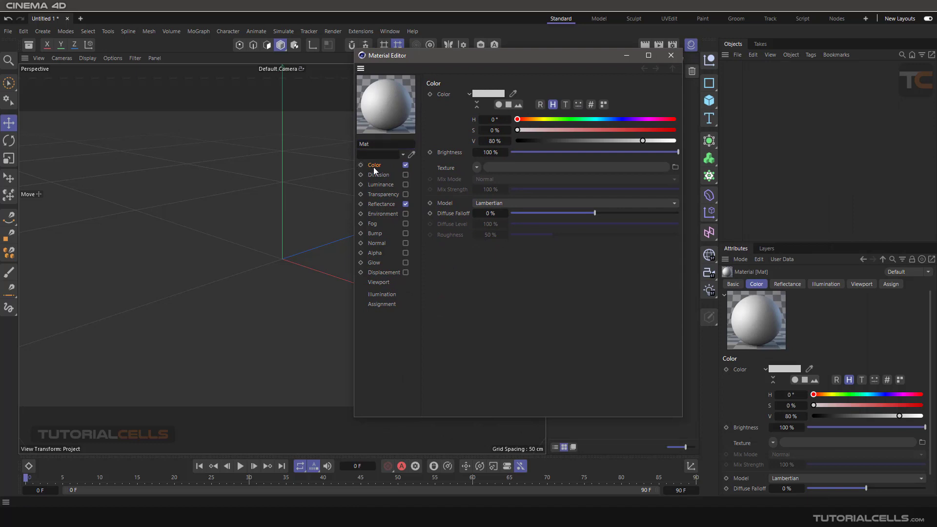
left_click(476, 168)
mouse_move(518, 357)
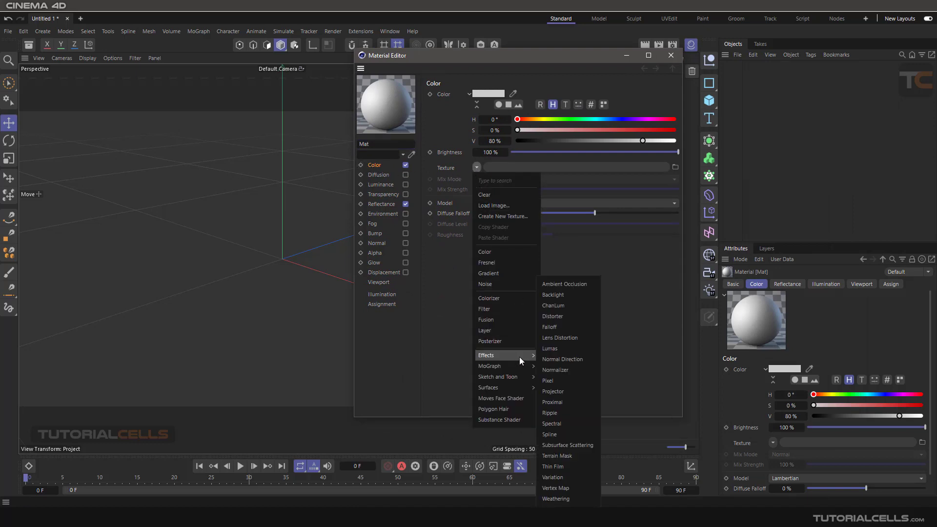
left_click(578, 412)
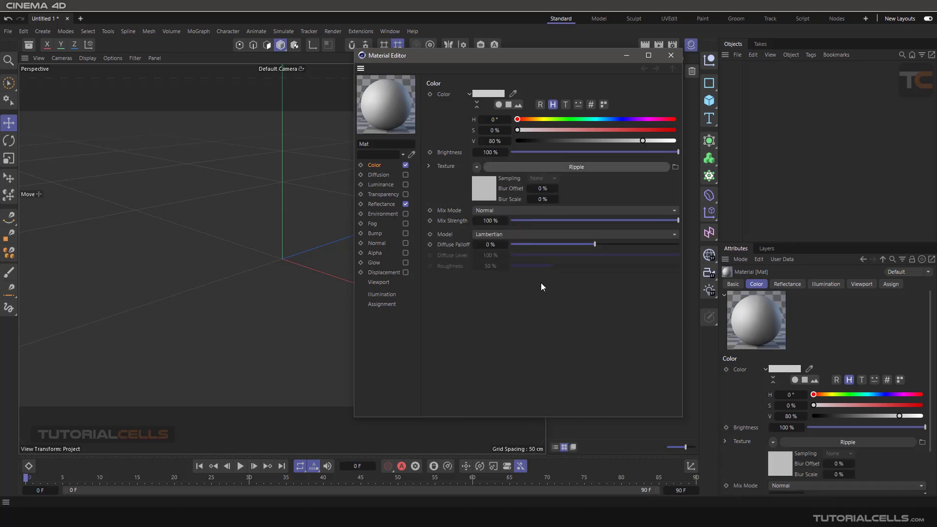
Open the Ripple shader's properties and examine its preview enlarged in a separate window.
left_click(552, 167)
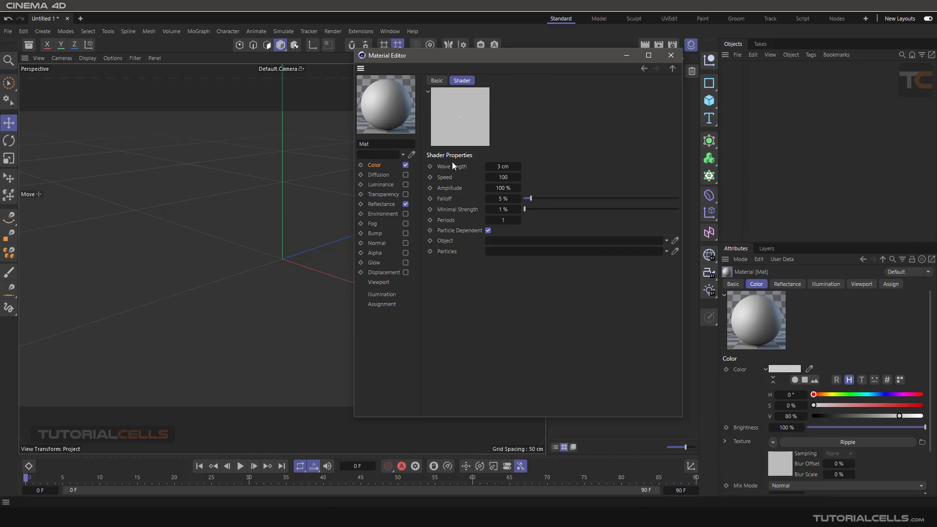
right_click(458, 121)
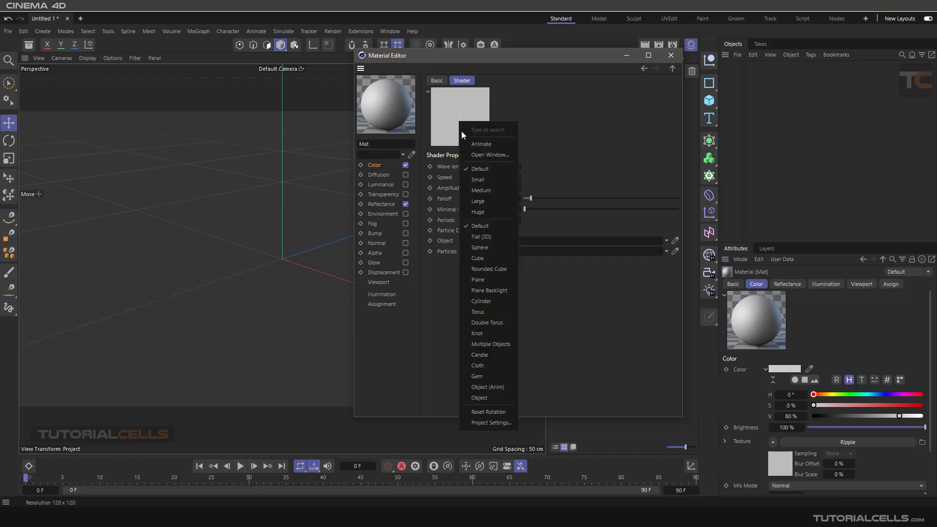
left_click(471, 154)
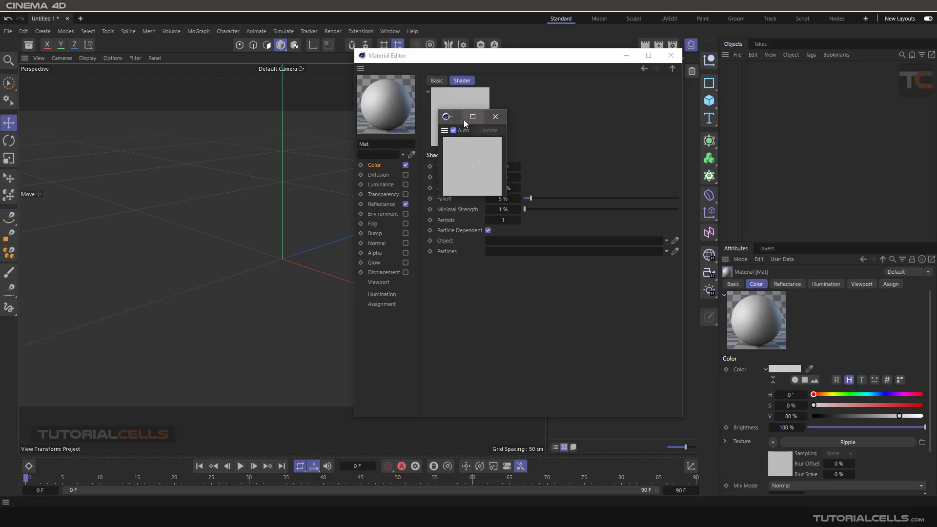
left_click_drag(506, 196, 674, 351)
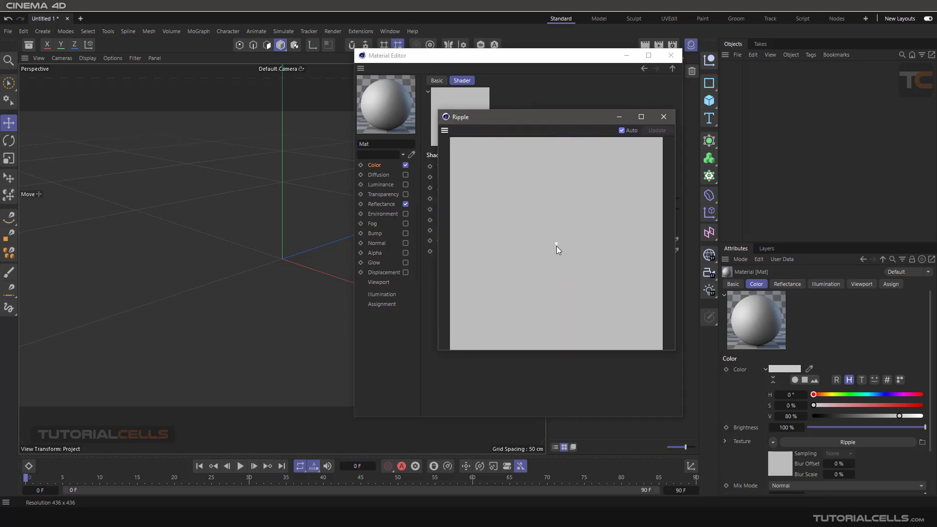
left_click(662, 117)
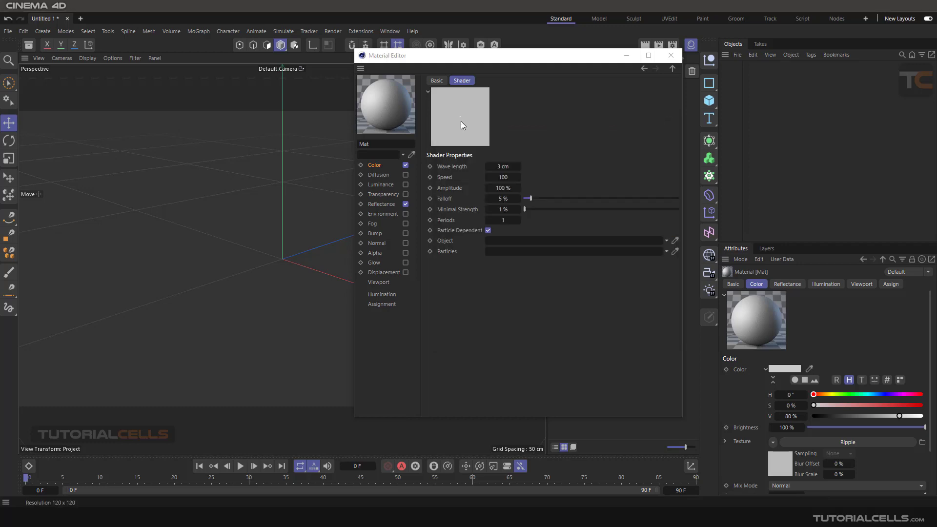
left_click(626, 55)
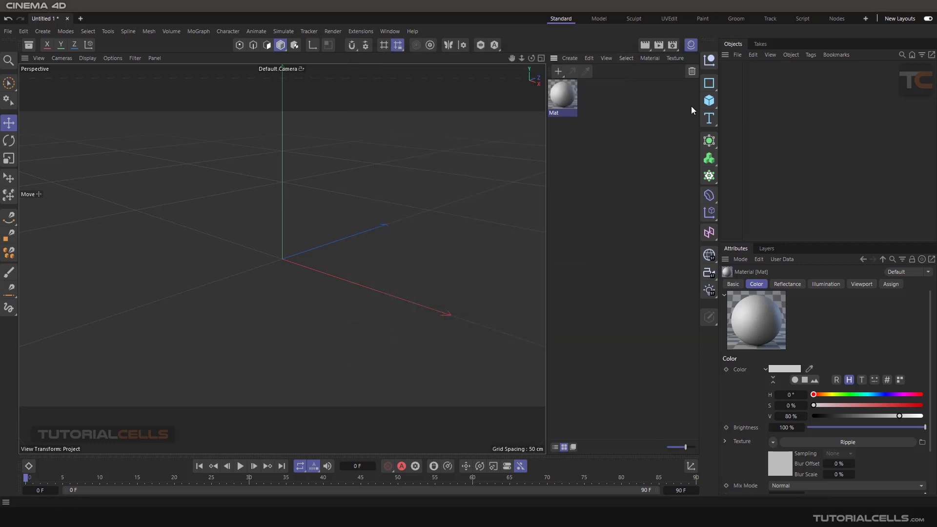
Add a plane object to the scene with its default size and upward orientation.
left_click(691, 45)
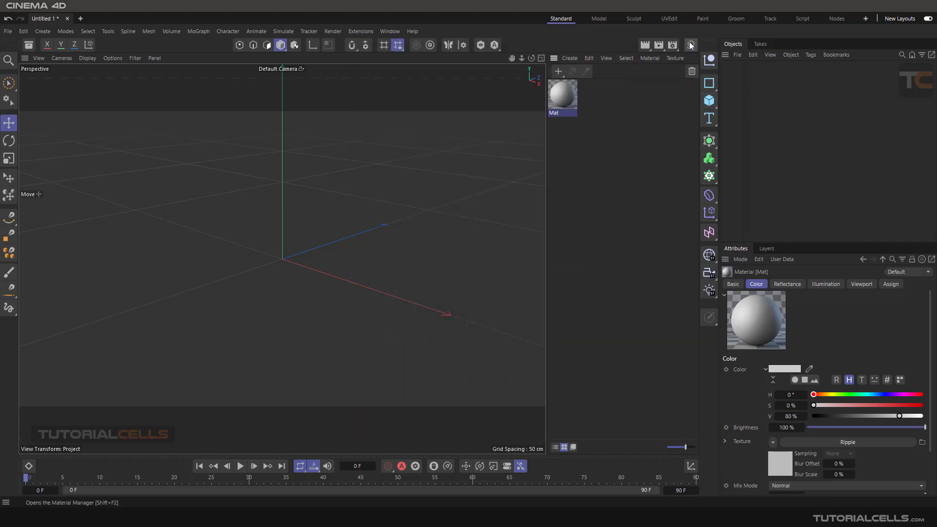
left_click(709, 101)
left_click(747, 134)
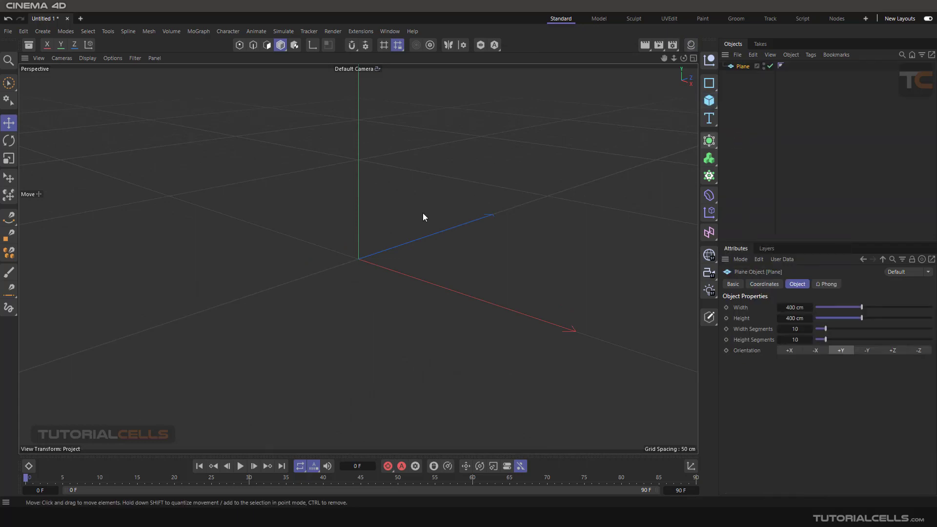
left_click_drag(353, 247, 371, 259, "alt")
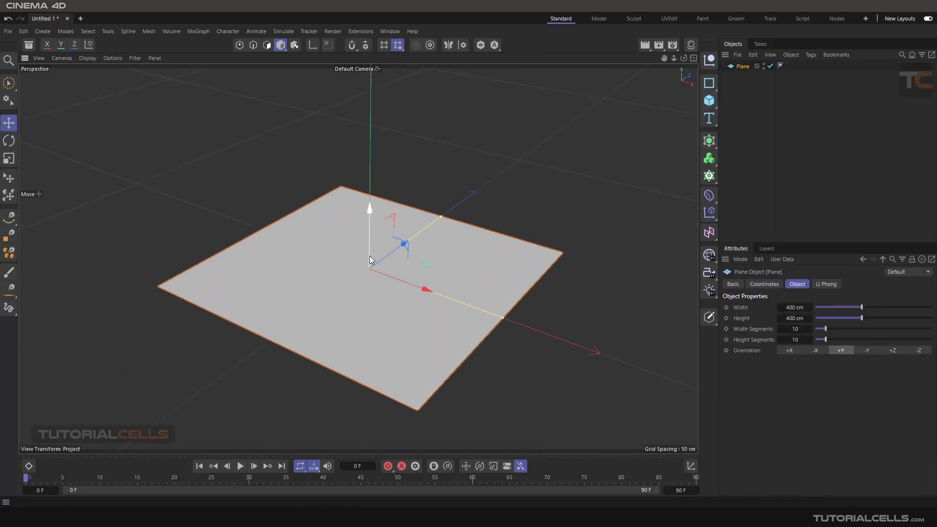
Examine the Object and Particles link fields in the material's Ripple shader properties.
left_click(691, 45)
double_click(558, 96)
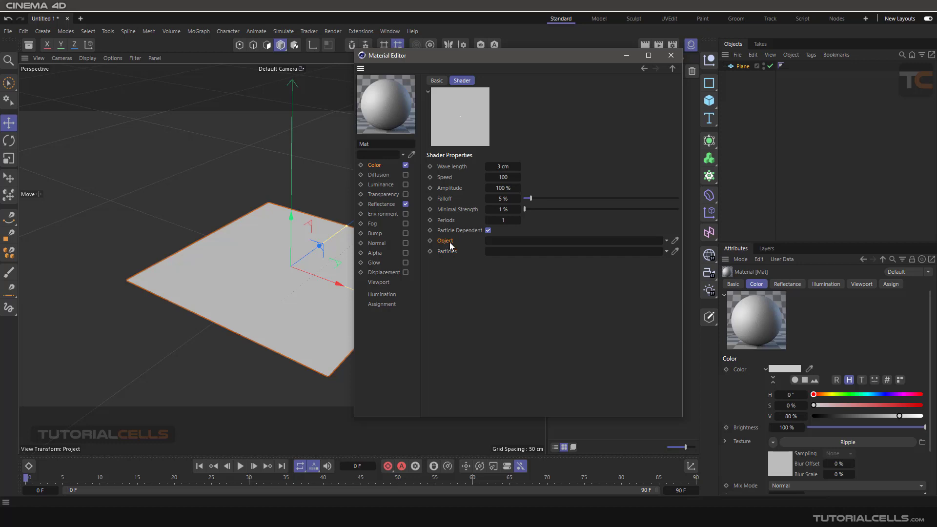
left_click(444, 250)
left_click(670, 56)
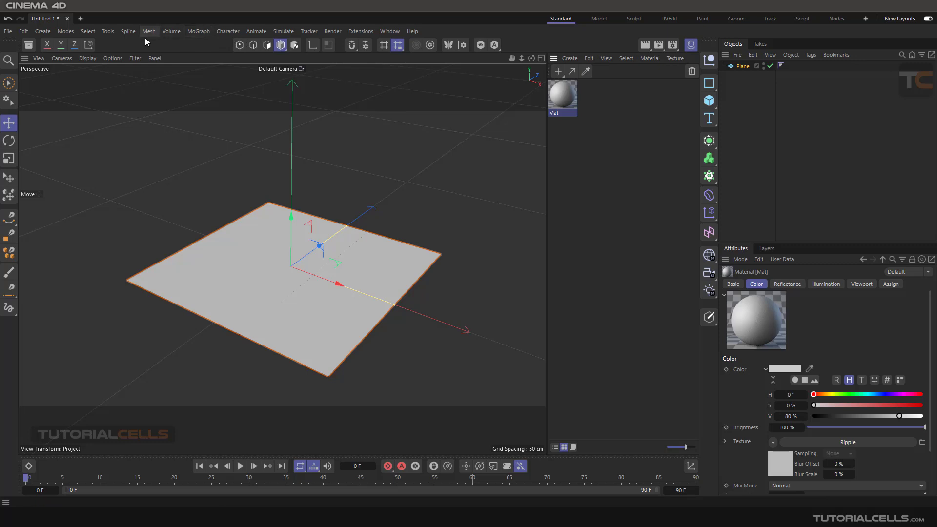
Add a particle emitter raised above the plane and rotate it to emit straight down onto the surface.
left_click(283, 31)
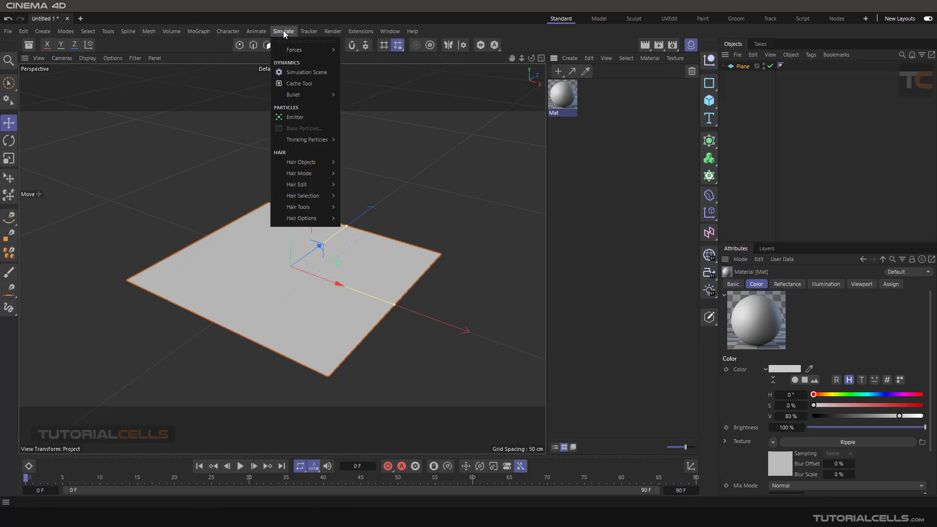
left_click(295, 117)
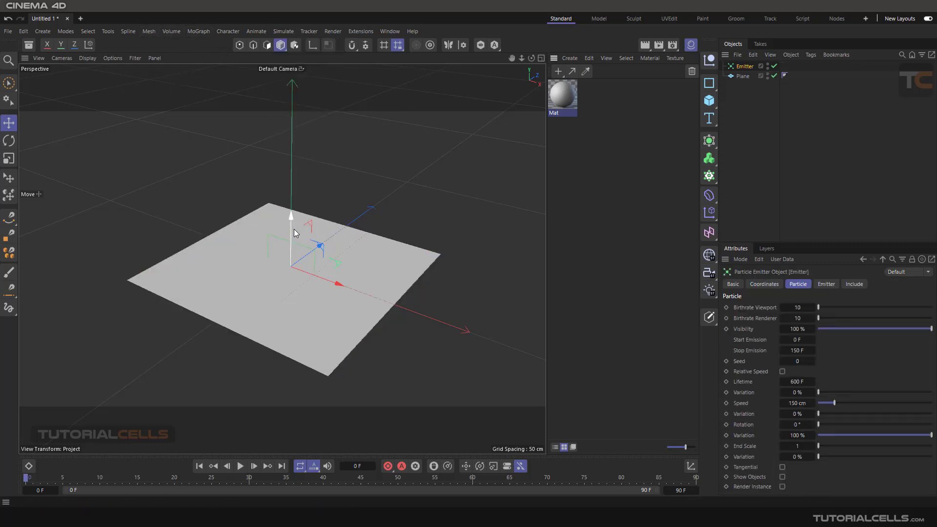
mouse_move(305, 247)
left_mouse_down("alt")
mouse_move(278, 182)
mouse_move(289, 225)
mouse_move(289, 141)
mouse_move(266, 232)
left_mouse_up("alt")
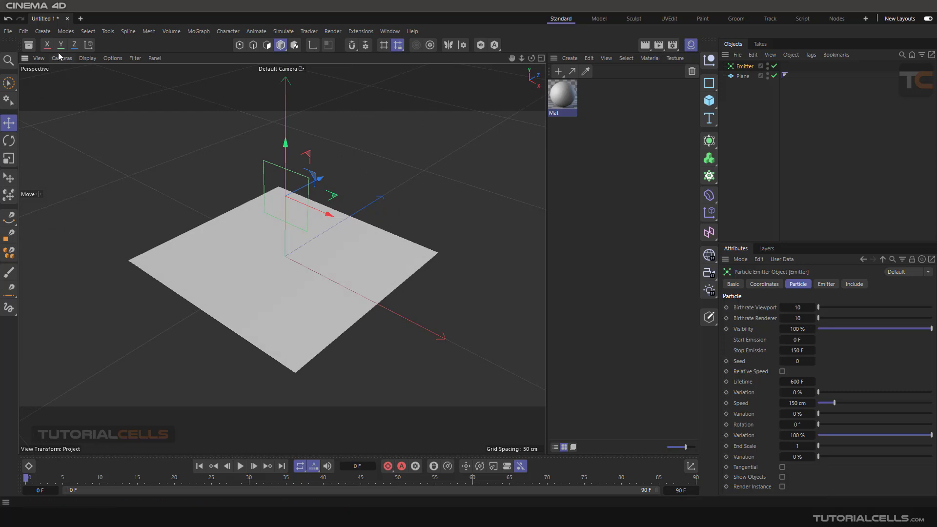
left_click(9, 140)
left_click_drag(261, 186, 296, 254)
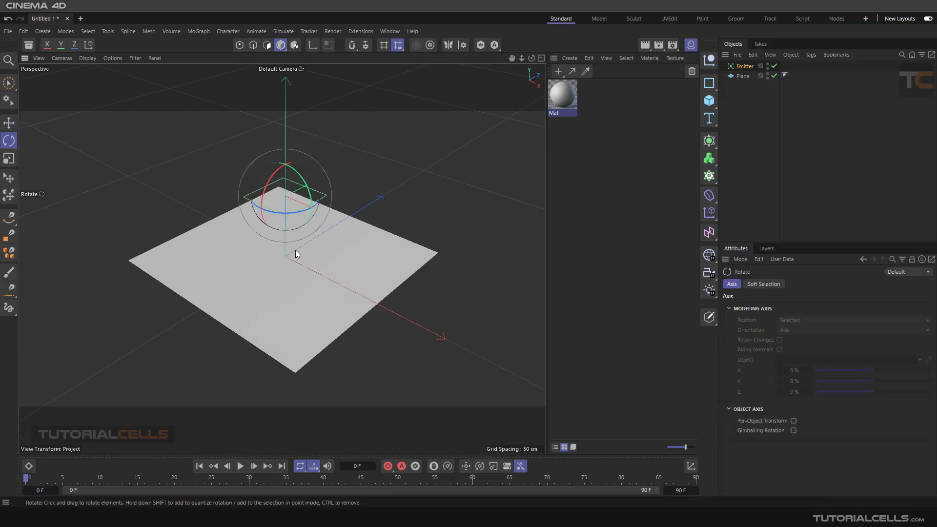
Play the particle animation and lower the emitter closer to the plane's surface.
left_click(240, 466)
left_click_drag(268, 372, 287, 280, "alt")
left_click(10, 124)
left_click_drag(268, 244, 244, 215, "alt")
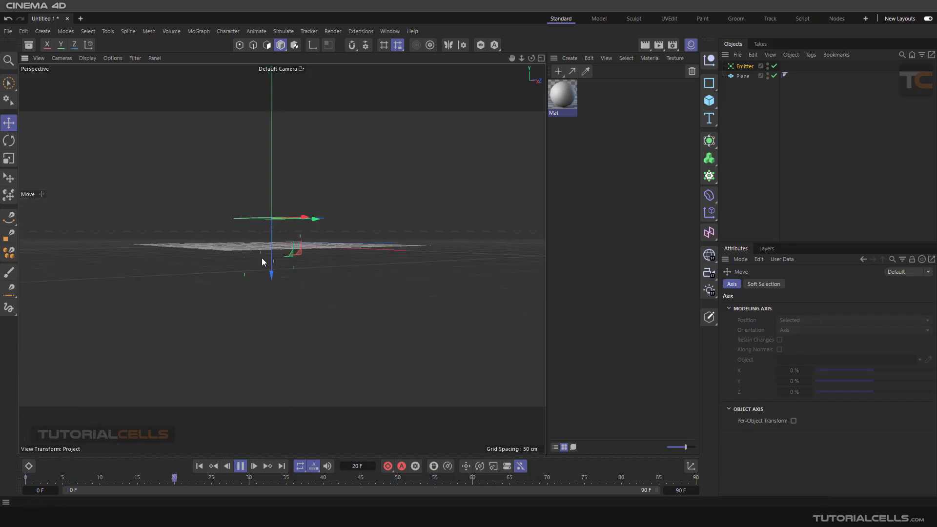
left_click_drag(268, 270, 269, 273)
left_click_drag(247, 240, 285, 268, "alt")
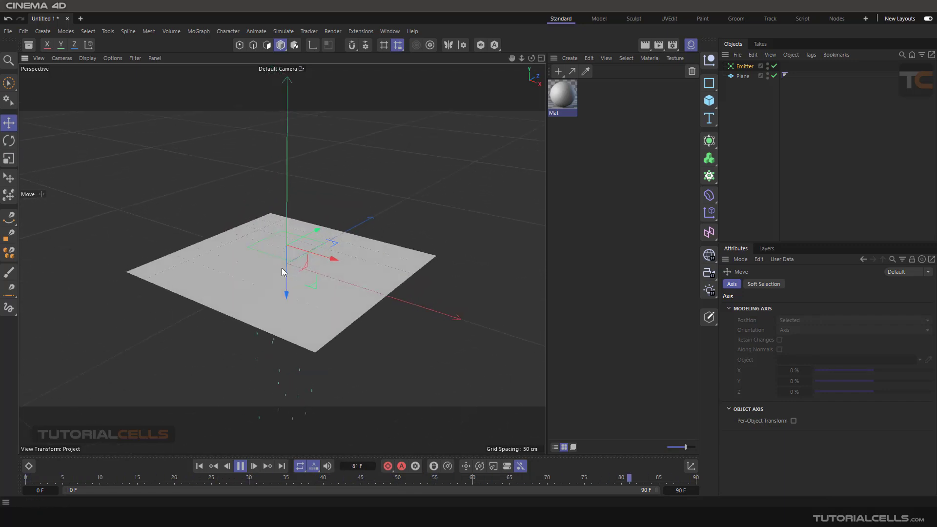
Scale the emitter up uniformly until it covers most of the plane.
left_click(9, 158)
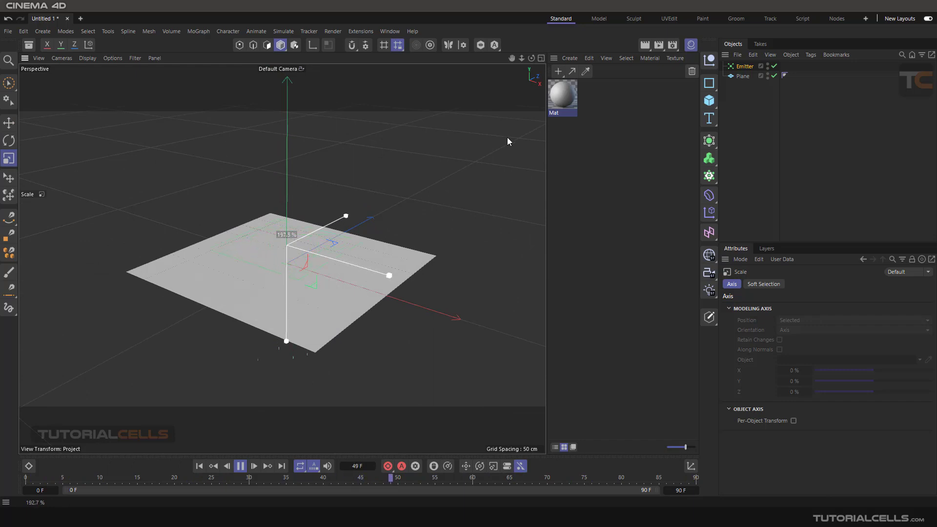
left_click_drag(213, 240, 390, 186)
left_click_drag(348, 264, 321, 289, "alt")
middle_click_drag(321, 288, 358, 249, "alt")
scroll(341, 230, "up", 4)
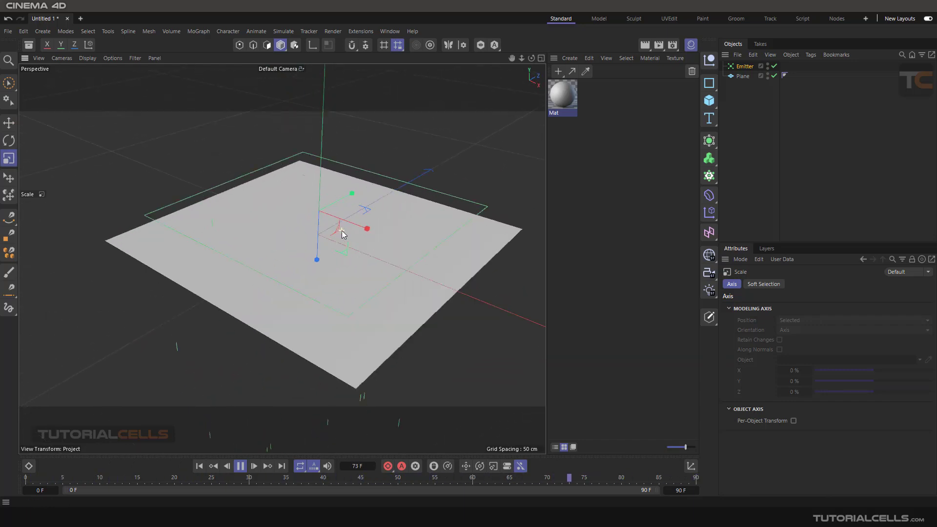
left_click_drag(342, 230, 345, 241, "alt")
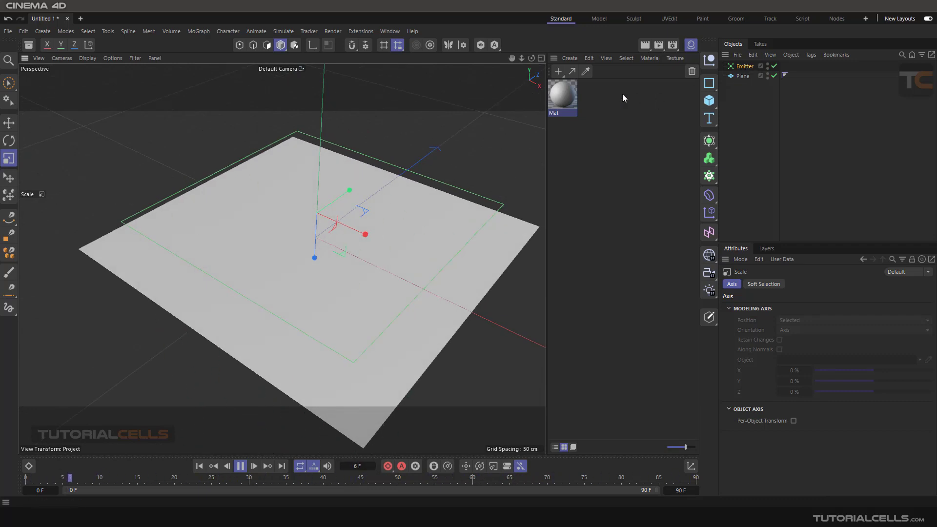
Stop and rewind the animation to frame 0, and apply the Mat material to the plane.
left_click(240, 465)
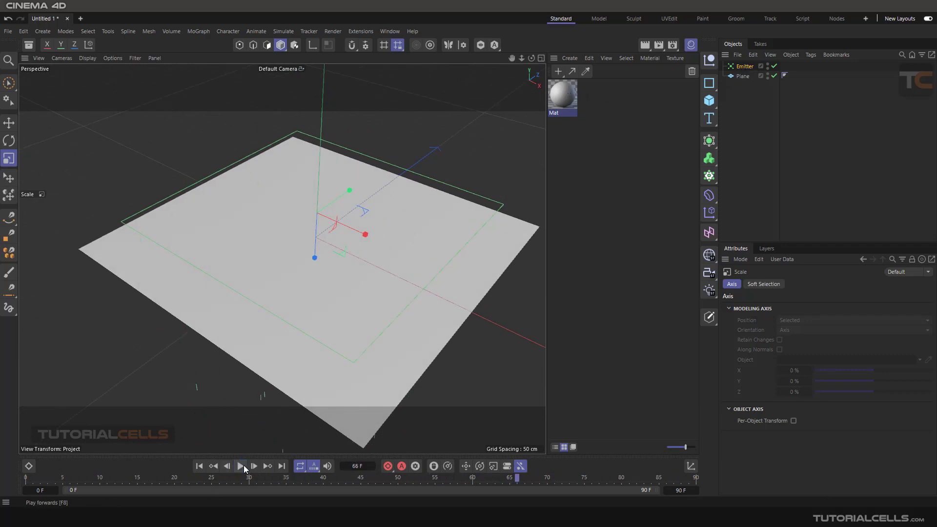
left_click(200, 466)
left_click_drag(564, 93, 742, 78)
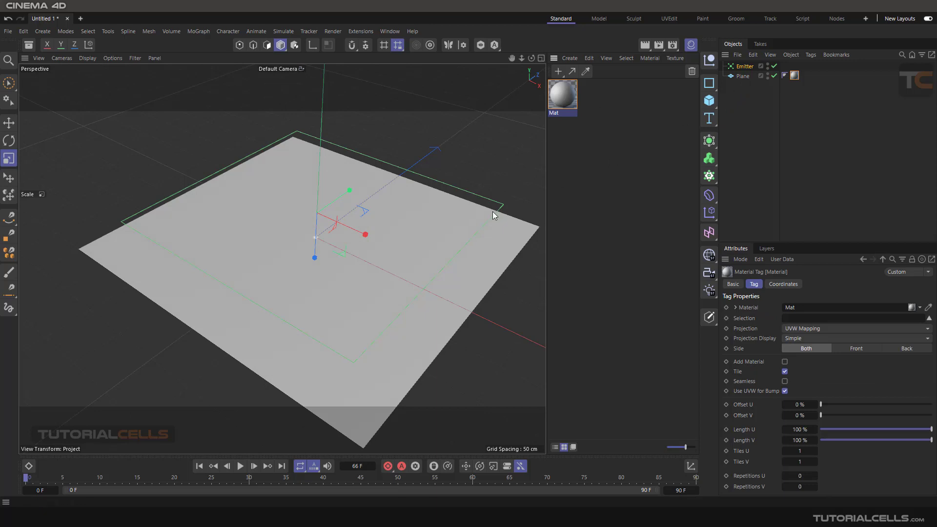
scroll(326, 253, "up", 3)
scroll(300, 231, "up", 2)
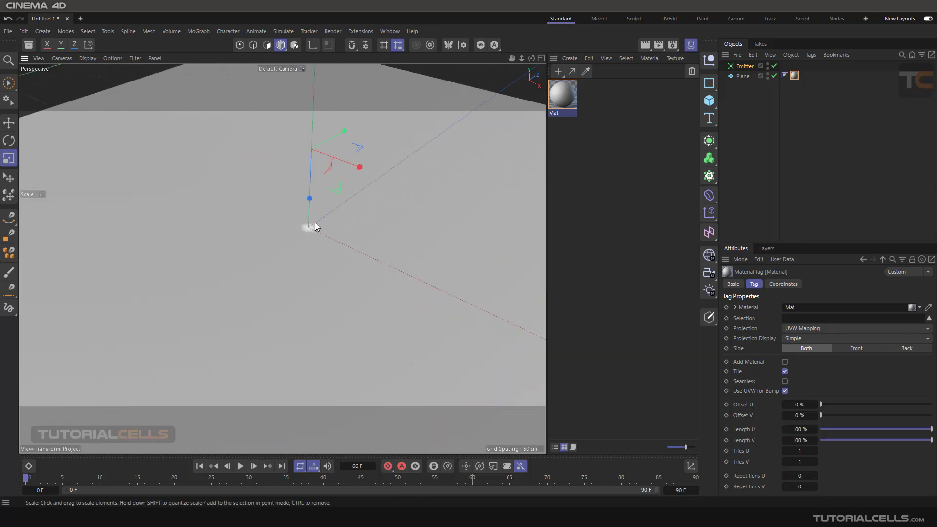
scroll(329, 250, "down", 6)
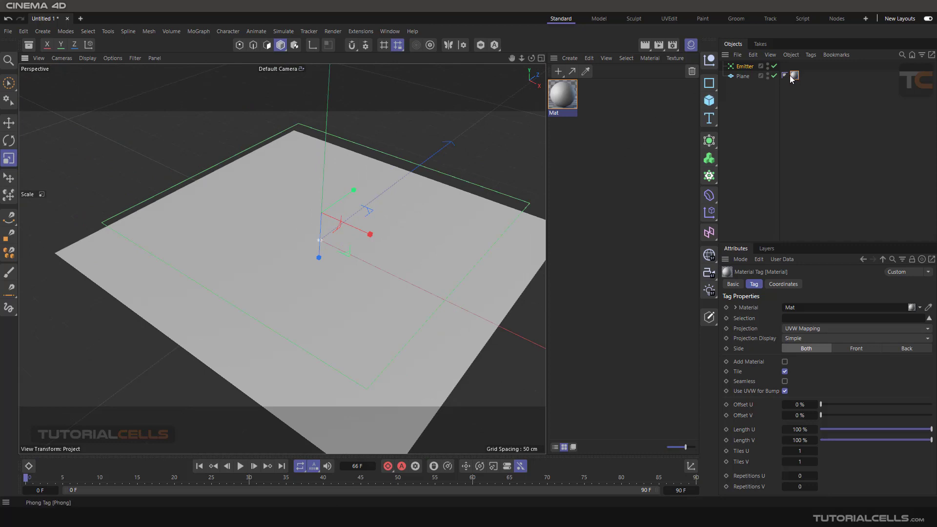
Open the Mat material for editing and show the properties of the Ripple shader in its Color texture.
left_click(564, 94)
double_click(564, 94)
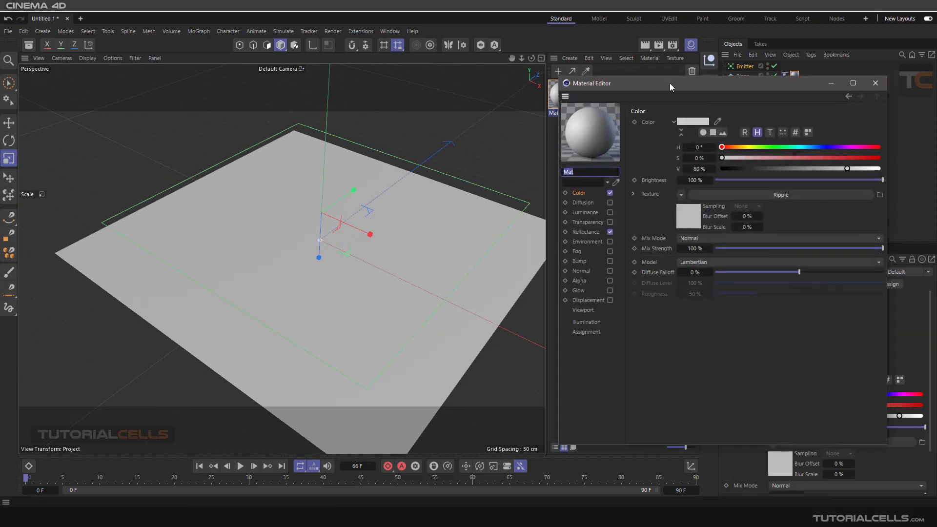
left_click_drag(669, 83, 465, 73)
left_click(519, 185)
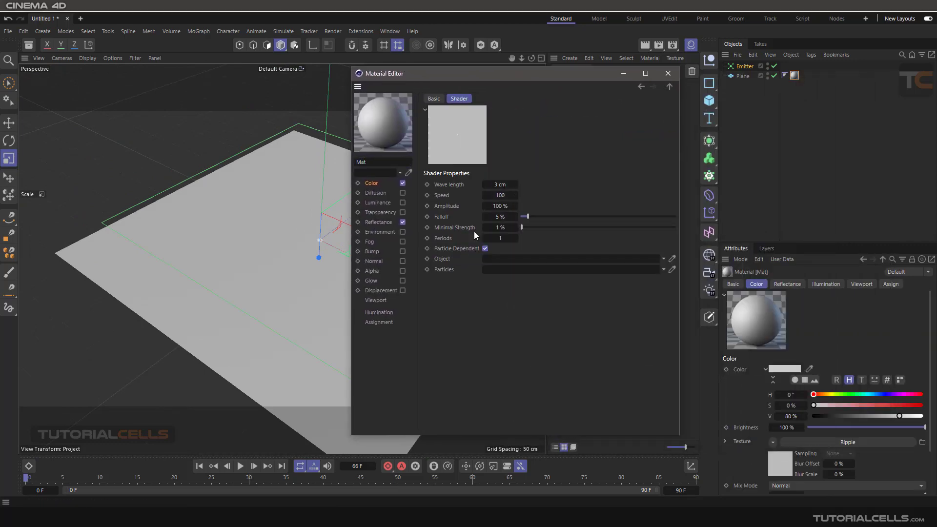
left_click_drag(574, 76, 574, 71)
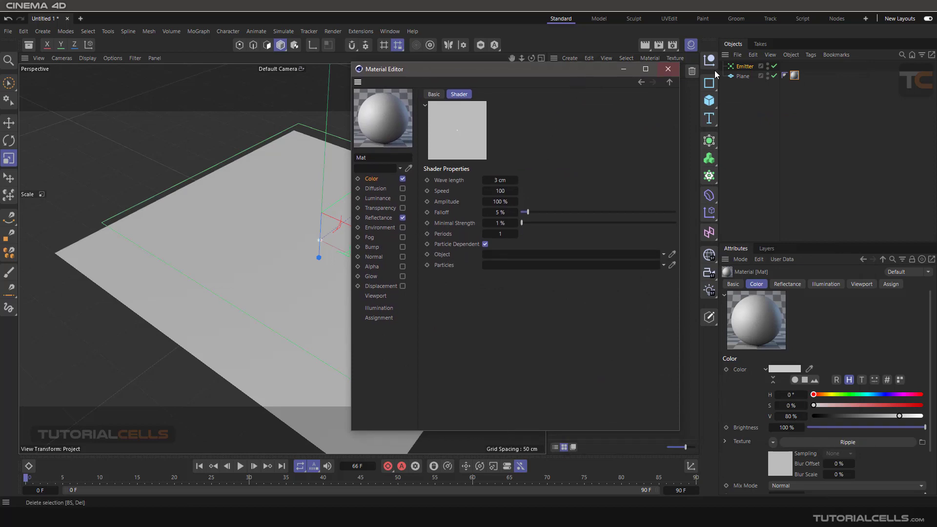
Convert the plane to an editable polygon object and assign it as the Ripple shader's Object.
left_click_drag(743, 77, 492, 255)
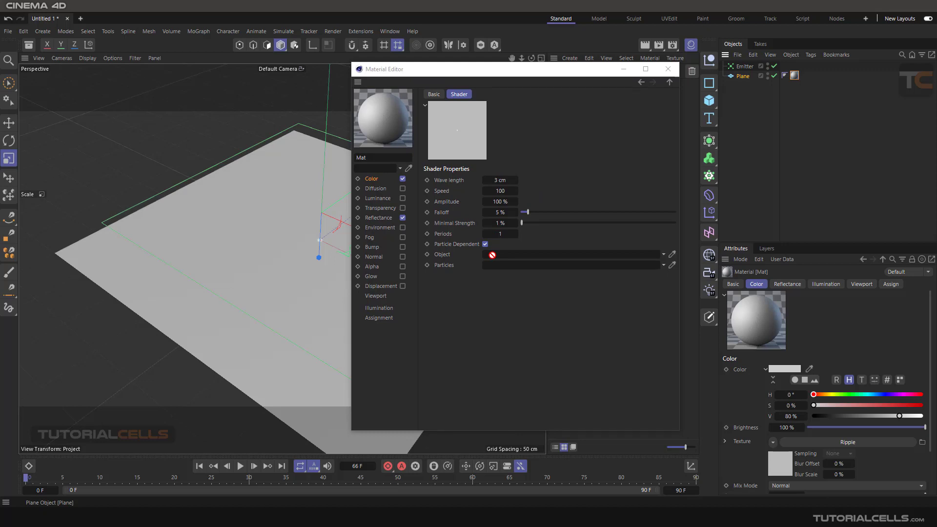
left_click_drag(492, 254, 490, 254)
left_click(739, 77)
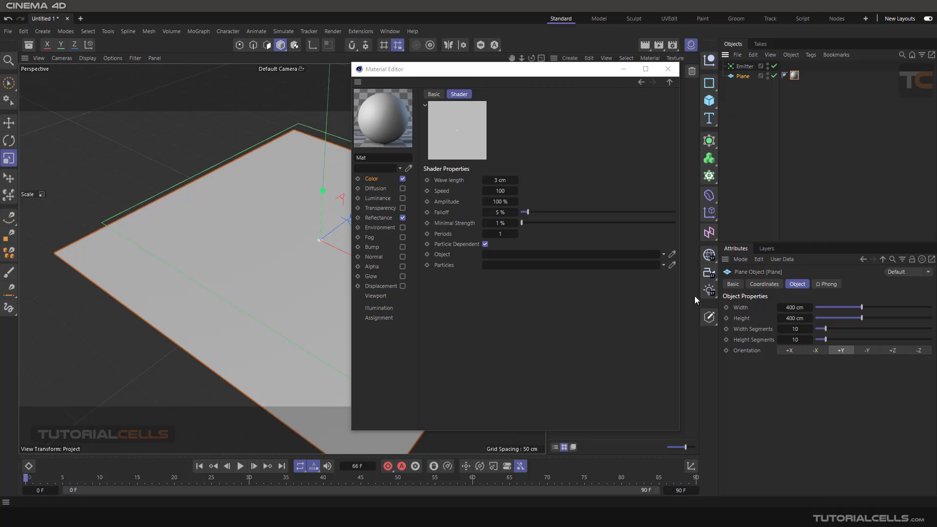
left_click(709, 316)
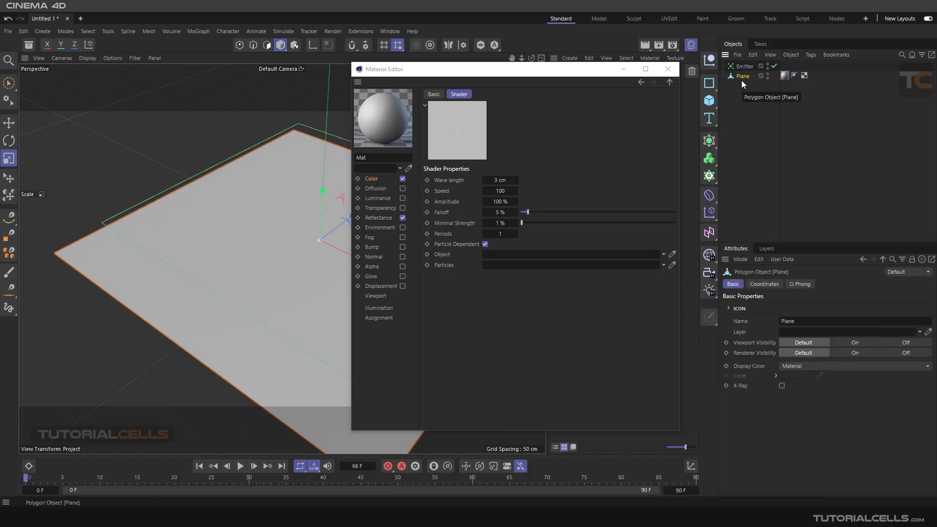
left_click_drag(743, 77, 488, 254)
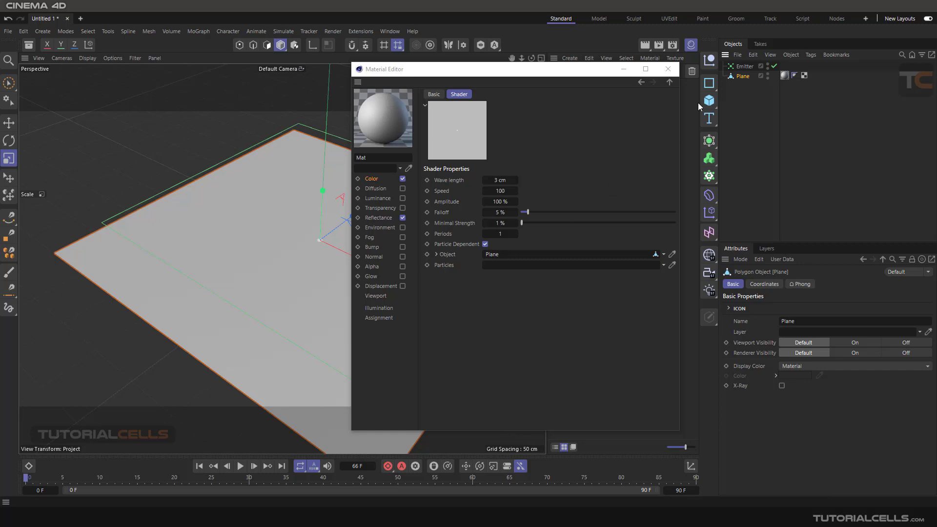
Assign the Emitter as the Ripple shader's Particles source, then close the material editor and hide the material manager.
left_click_drag(743, 66, 490, 269)
left_click(668, 68)
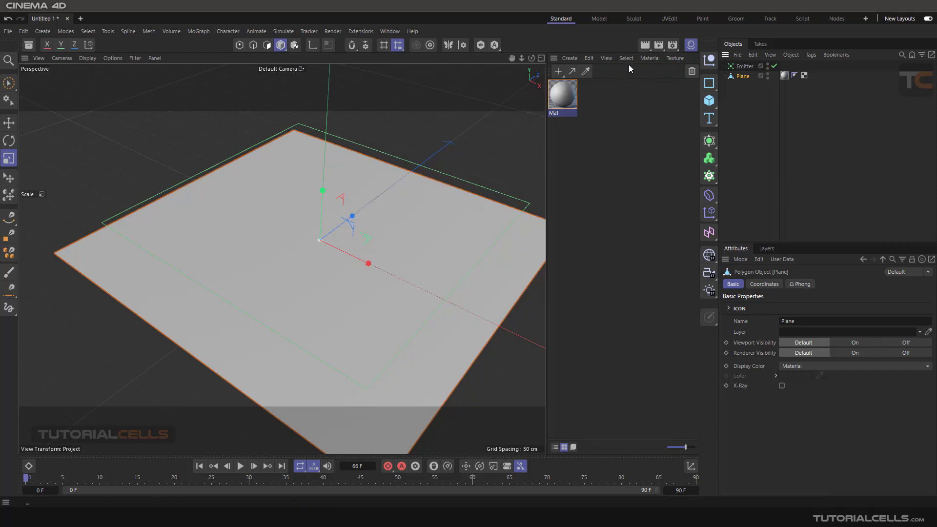
left_click(690, 45)
Render the current frame in the viewport and in the Picture Viewer, and inspect the plane's surface.
left_click(645, 47)
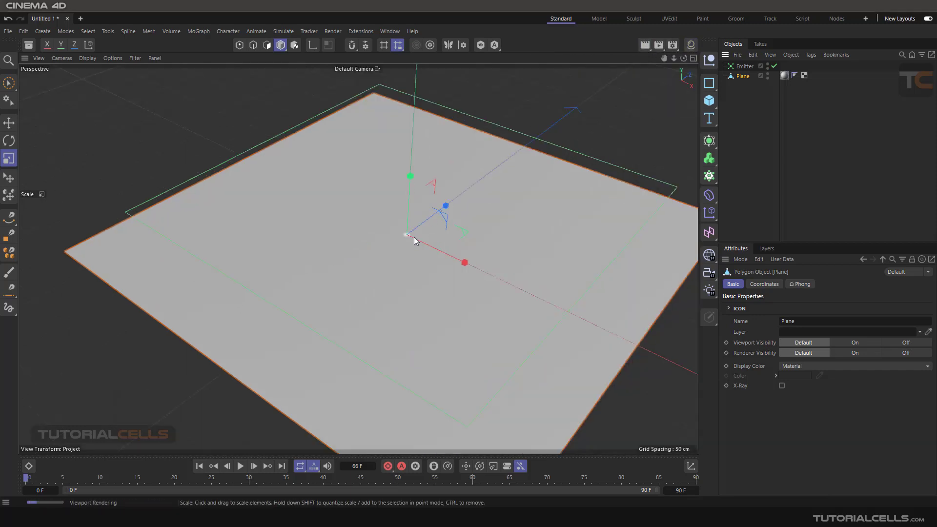
left_click(660, 46)
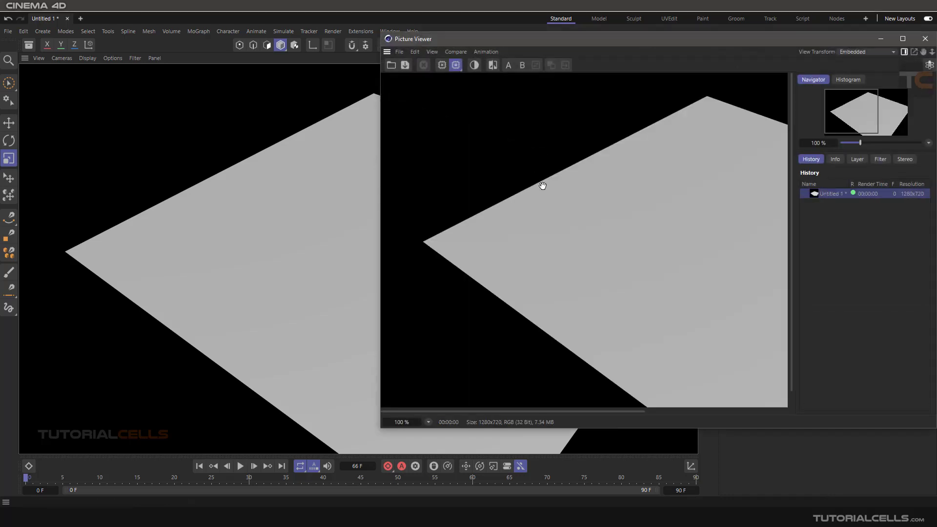
left_click_drag(624, 37, 406, 48)
scroll(438, 215, "down", 2)
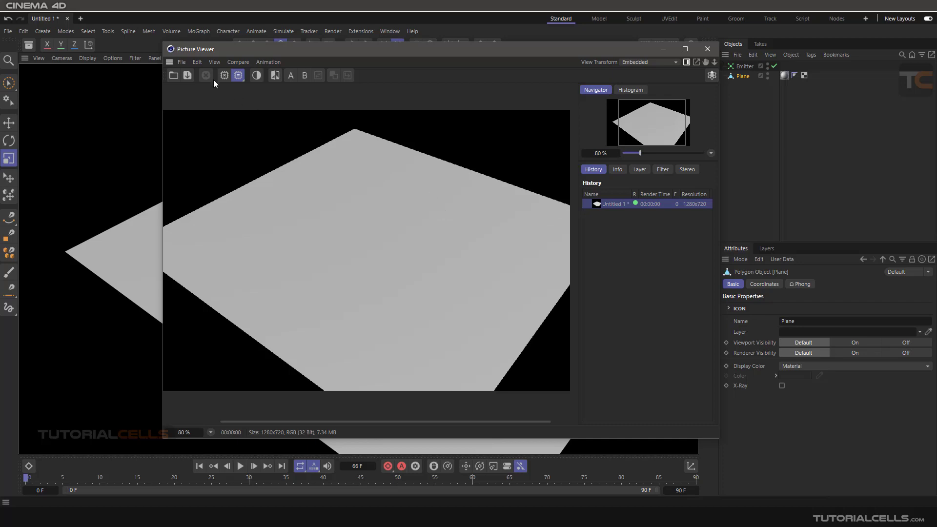
left_click(708, 49)
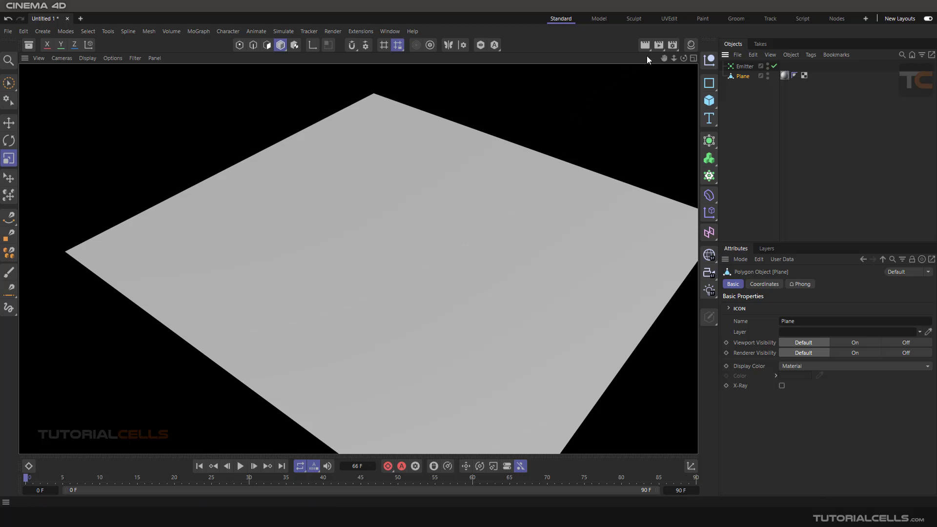
Open the render settings and check the unit options for the output size.
left_click(672, 44)
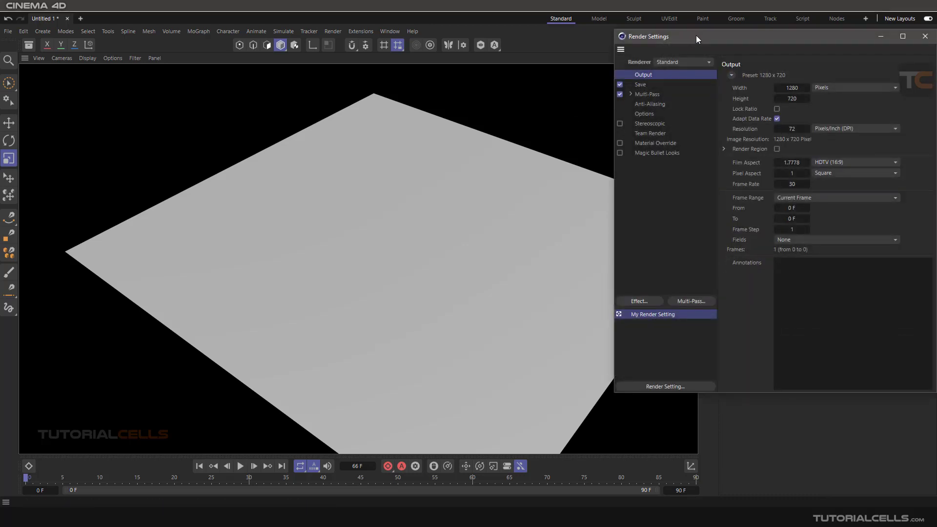
left_click_drag(696, 35, 508, 45)
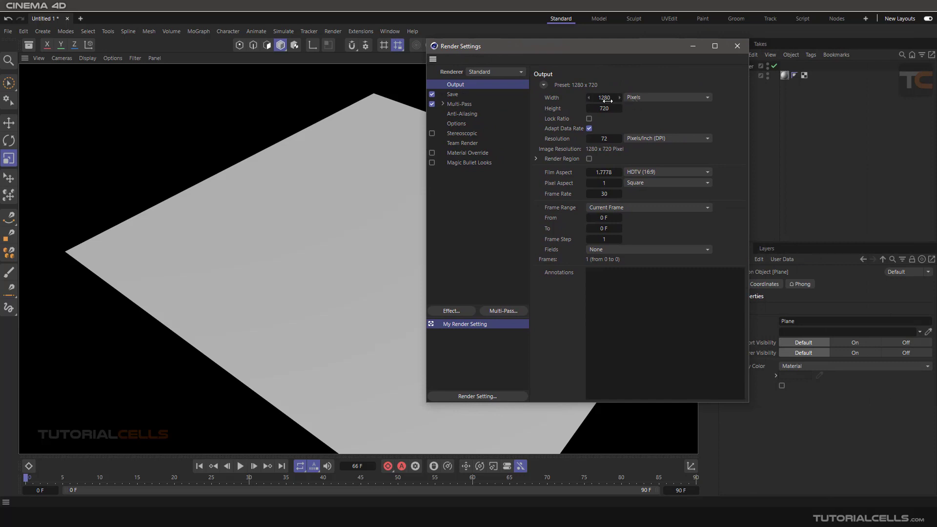
left_click(645, 93)
left_click(645, 95)
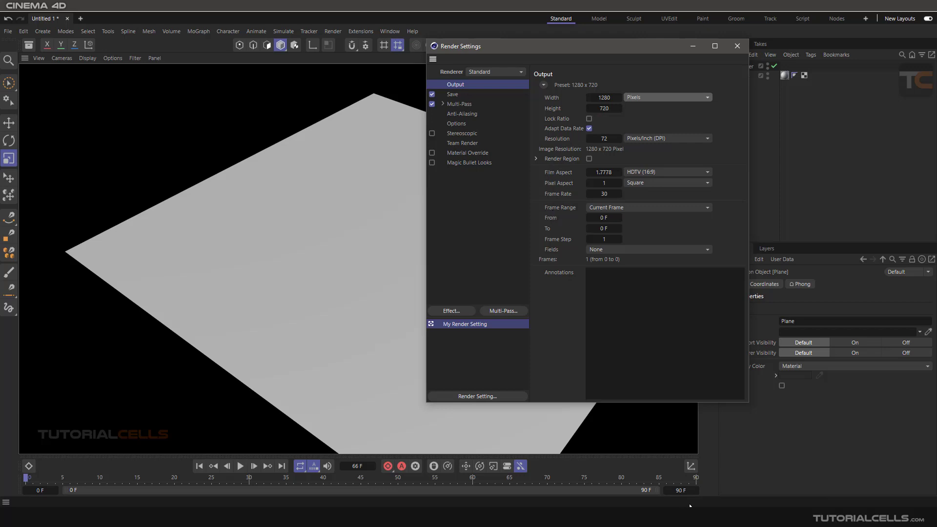
Extend the animation timeline's end to frame 180.
left_click(677, 493)
type("1")
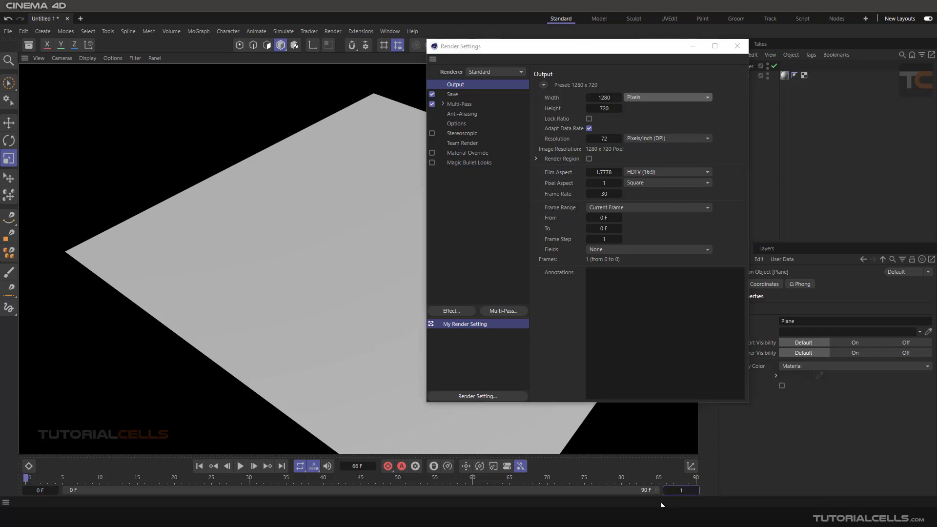
type("50")
key("Return")
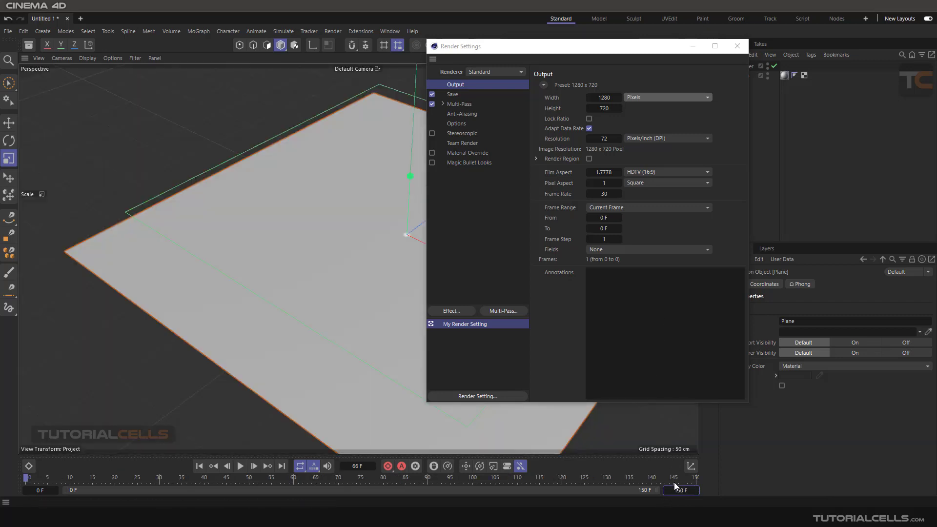
left_click(685, 490)
type("180")
key("Return")
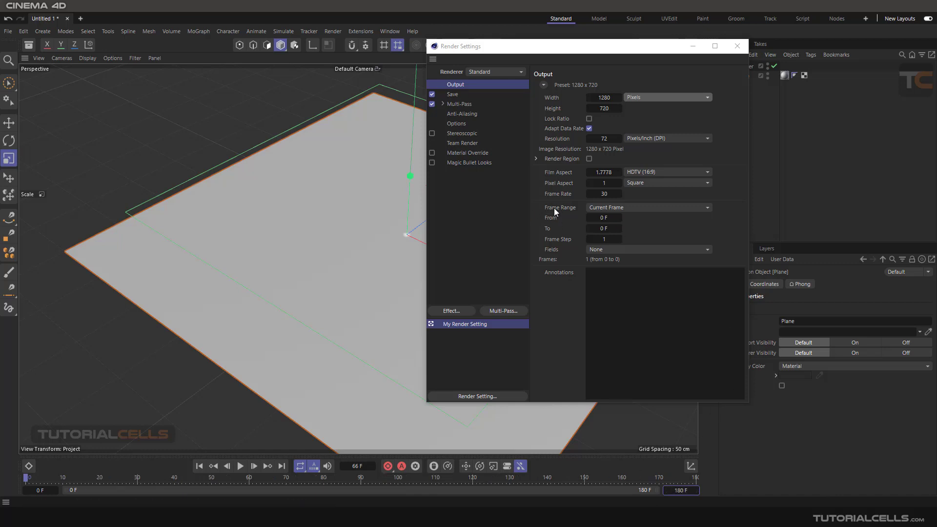
Set the render frame range to All Frames and the regular image save format to MP4.
left_click(550, 210)
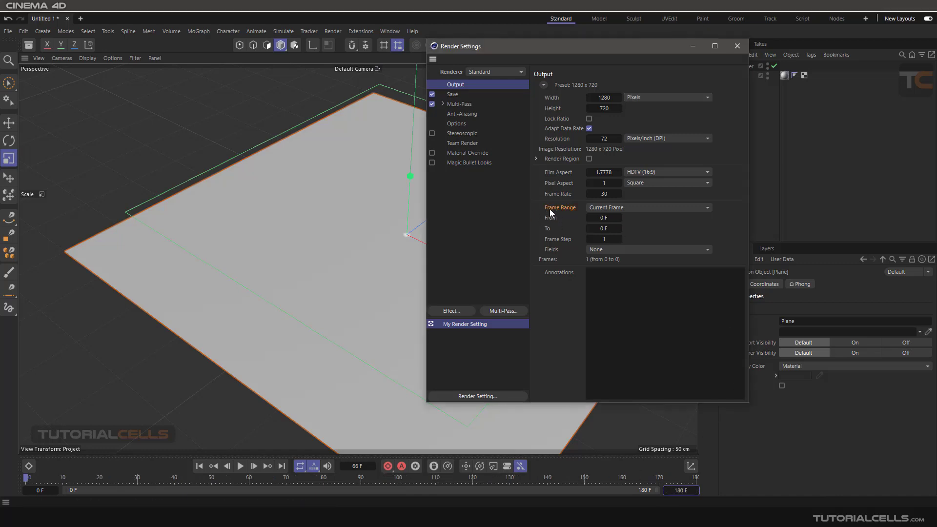
left_click(605, 207)
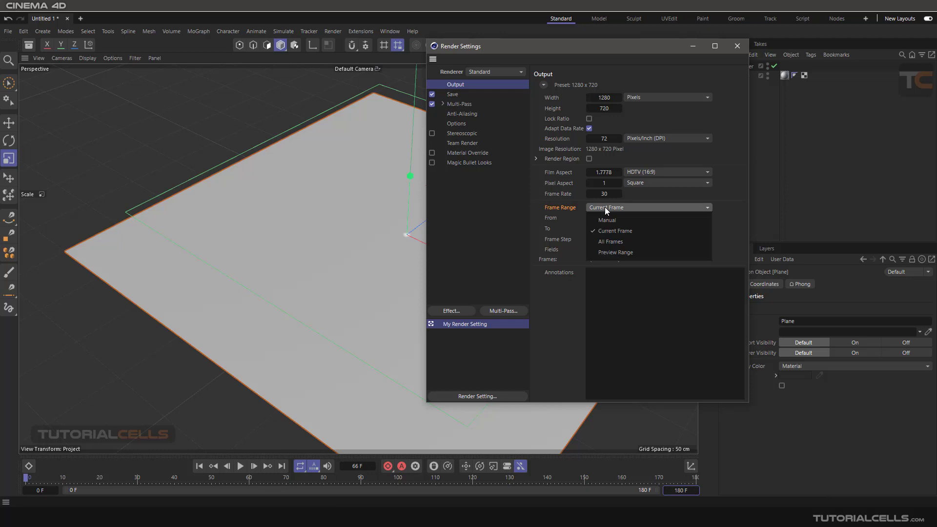
left_click(628, 240)
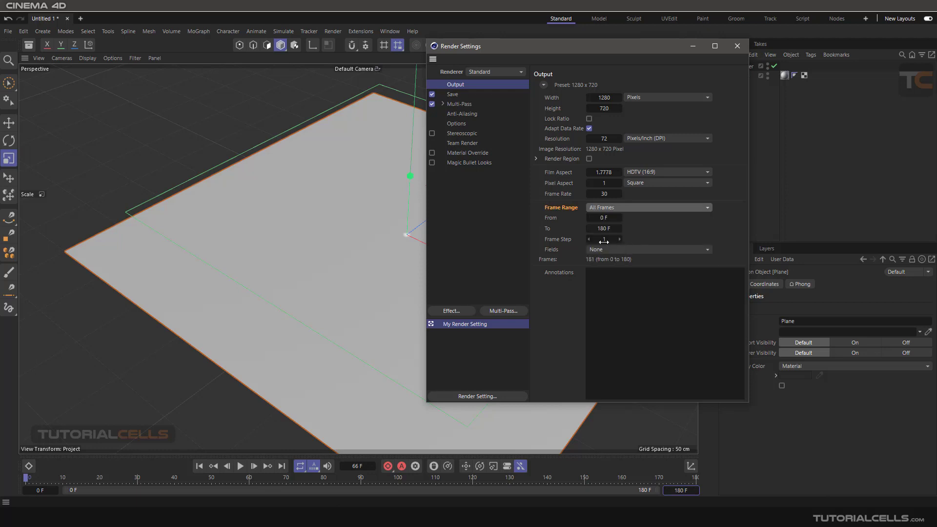
left_click(452, 95)
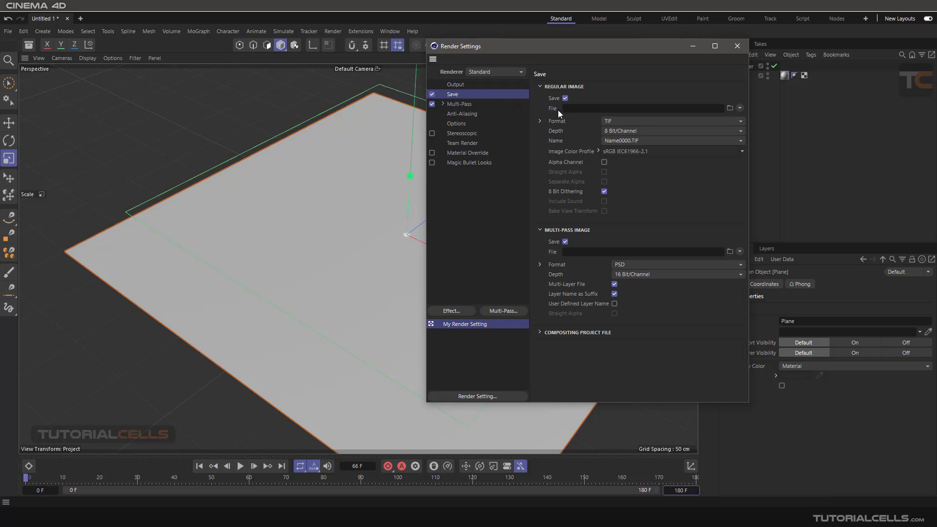
left_click(613, 121)
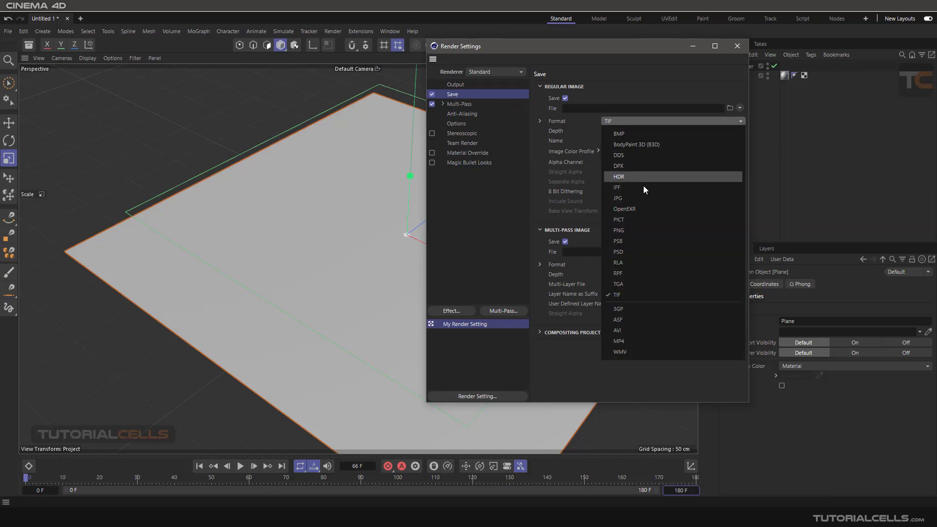
left_click(651, 341)
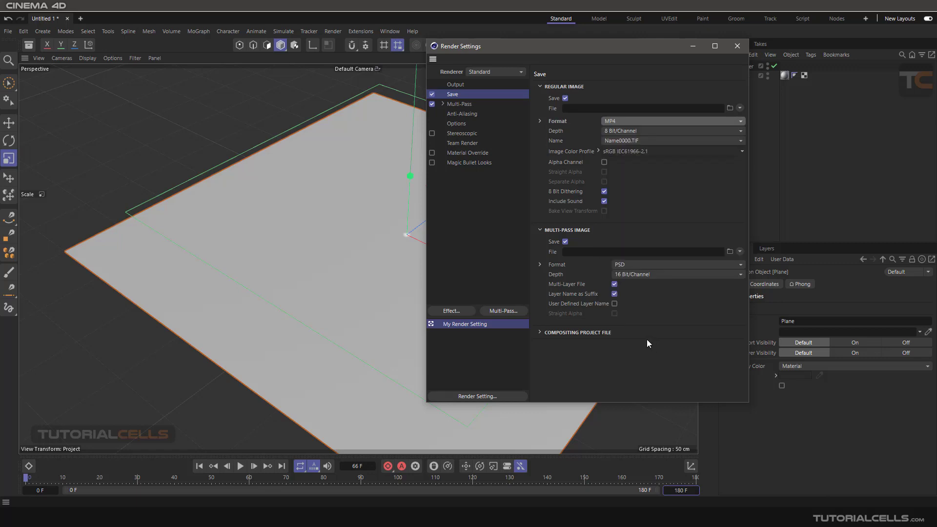
left_click(736, 46)
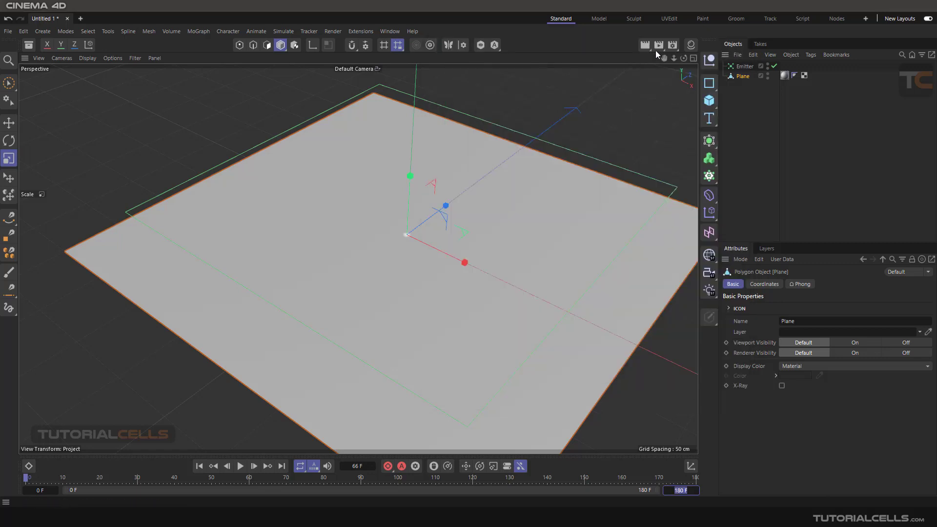
Render the animation to the Picture Viewer without saving, inspect the ripples on the plane, and close the viewer.
left_click(658, 46)
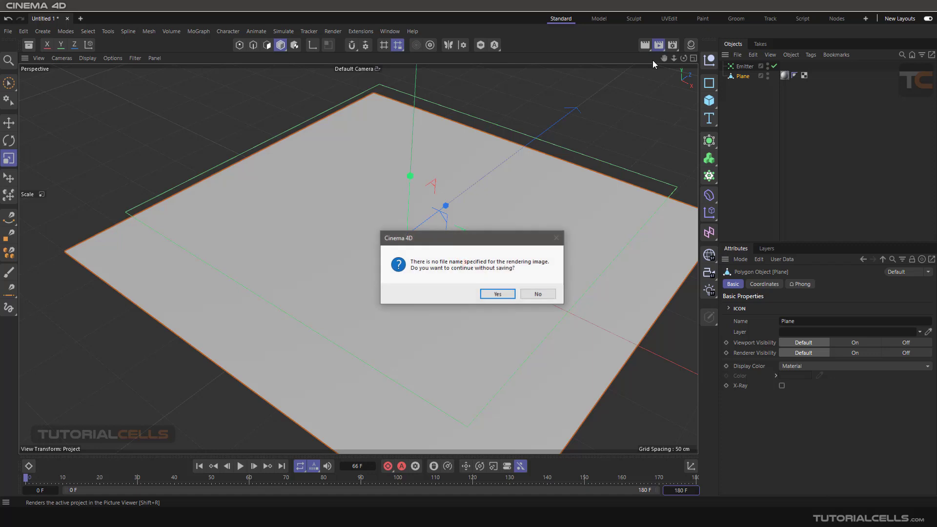
left_click(496, 294)
left_click_drag(613, 48, 428, 49)
scroll(446, 224, "down", 1)
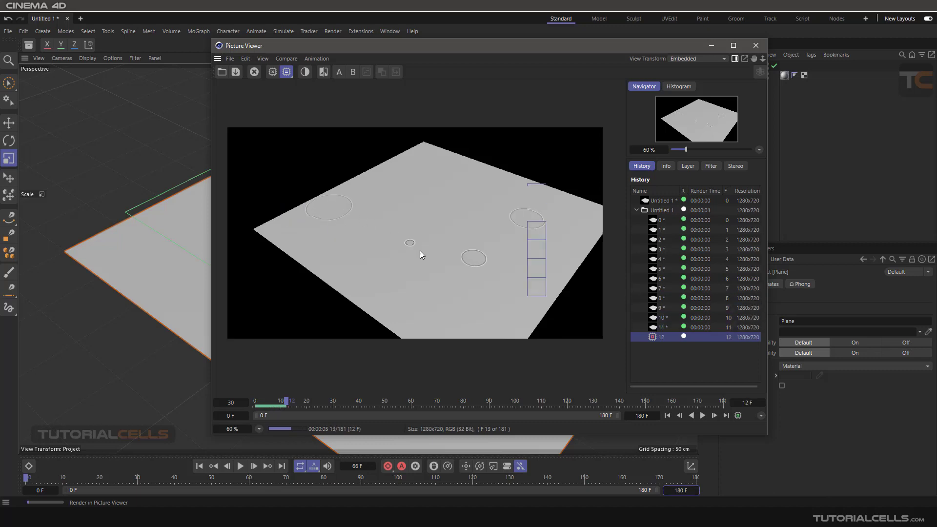
scroll(478, 250, "up", 3)
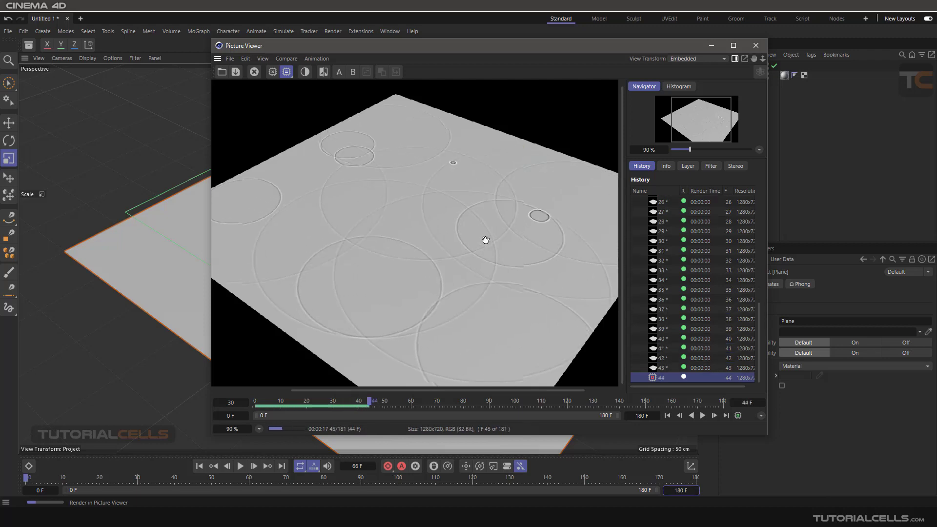
scroll(645, 267, "up", 10)
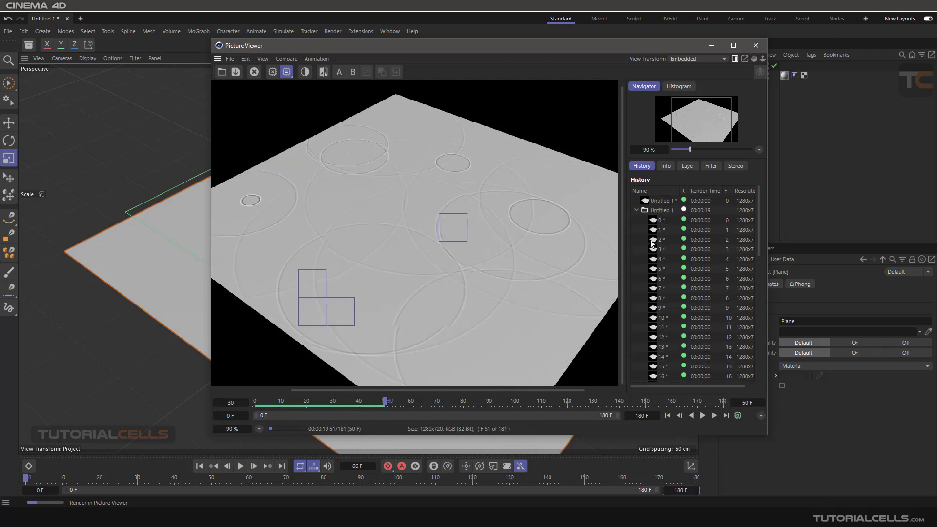
left_click(636, 210)
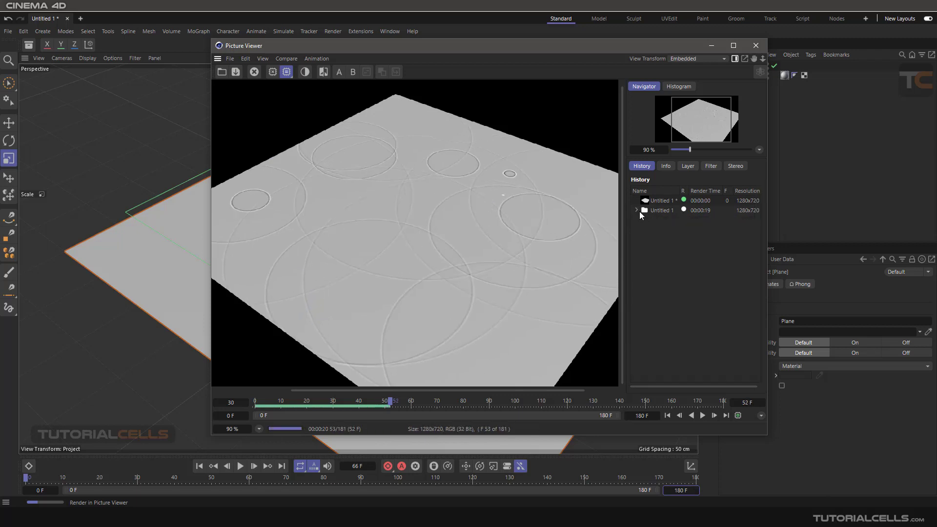
left_click(755, 46)
left_click(485, 294)
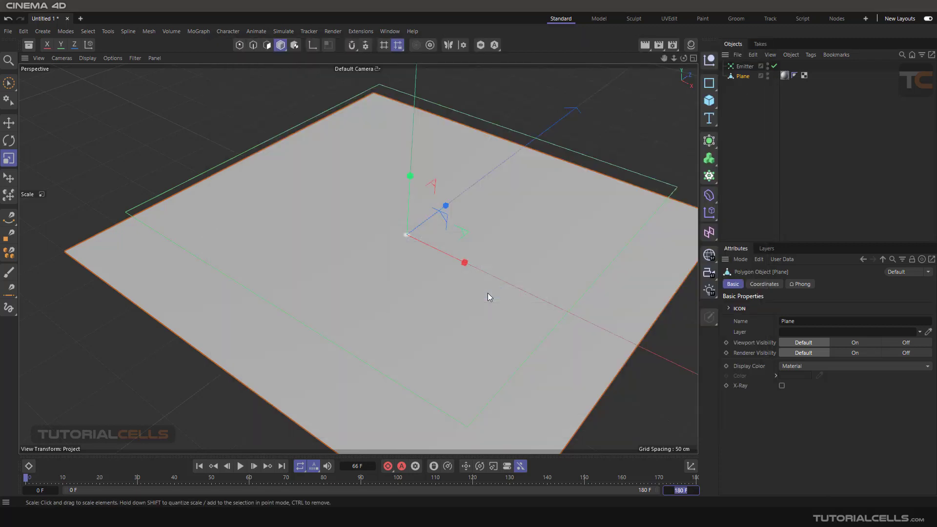
Bring back the material manager and reopen the Mat material in the Material Editor.
left_click(784, 75)
double_click(783, 79)
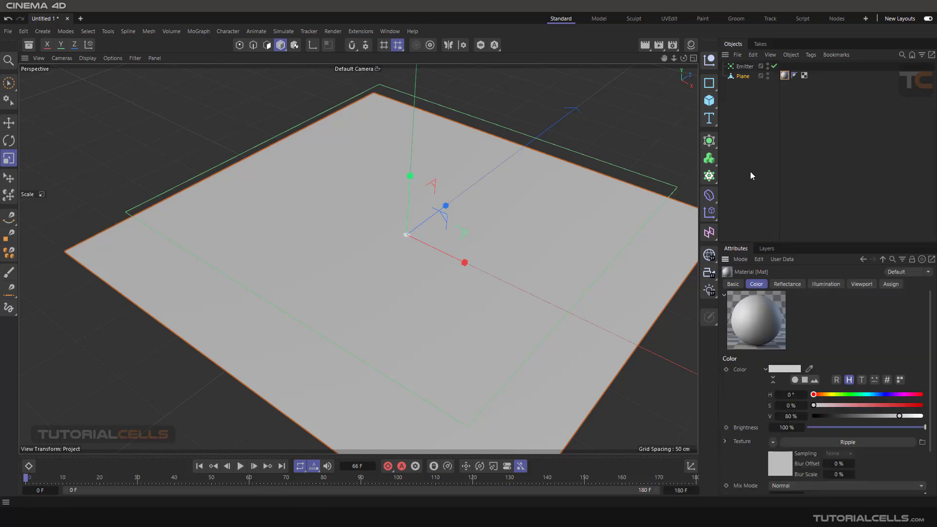
left_click(785, 76)
double_click(784, 76)
left_click(690, 45)
double_click(567, 102)
left_click_drag(616, 93, 394, 71)
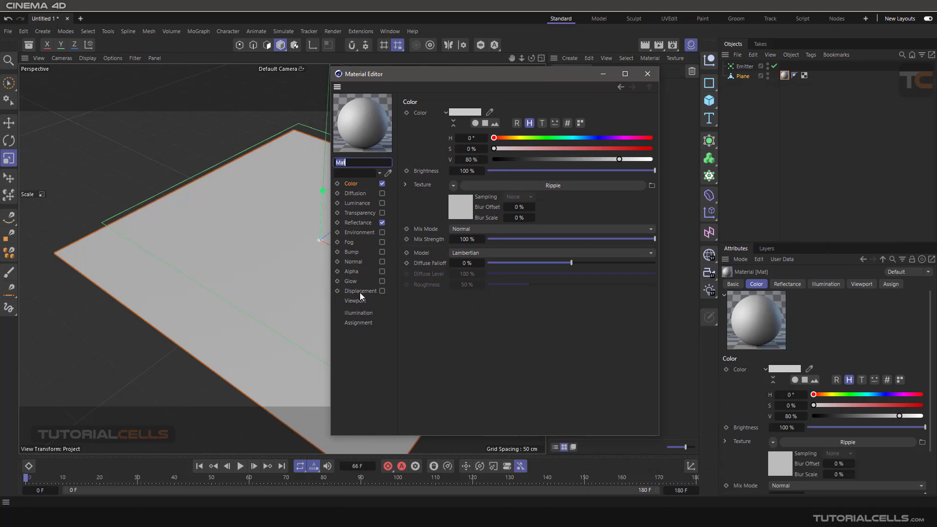
Disable the Mat material's Color channel and copy the Ripple shader from its texture.
left_click(382, 184)
left_click(453, 185)
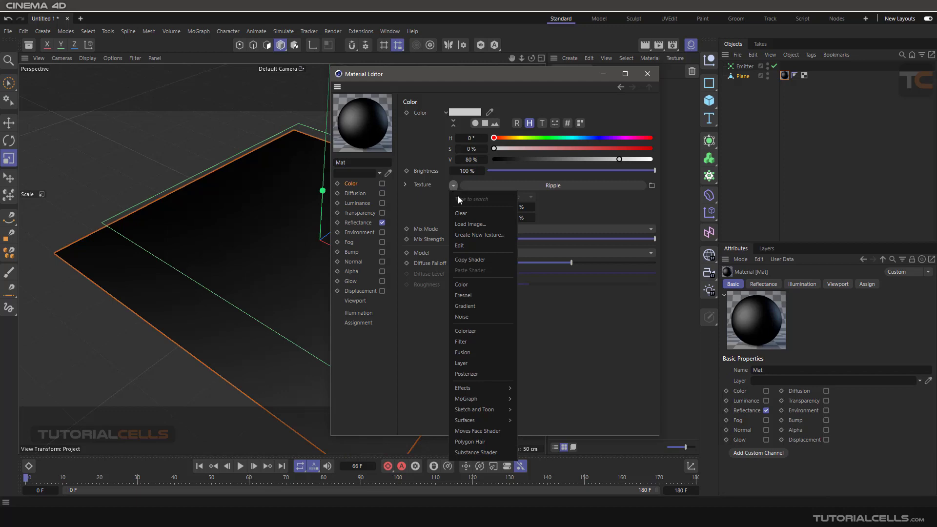
left_click(471, 259)
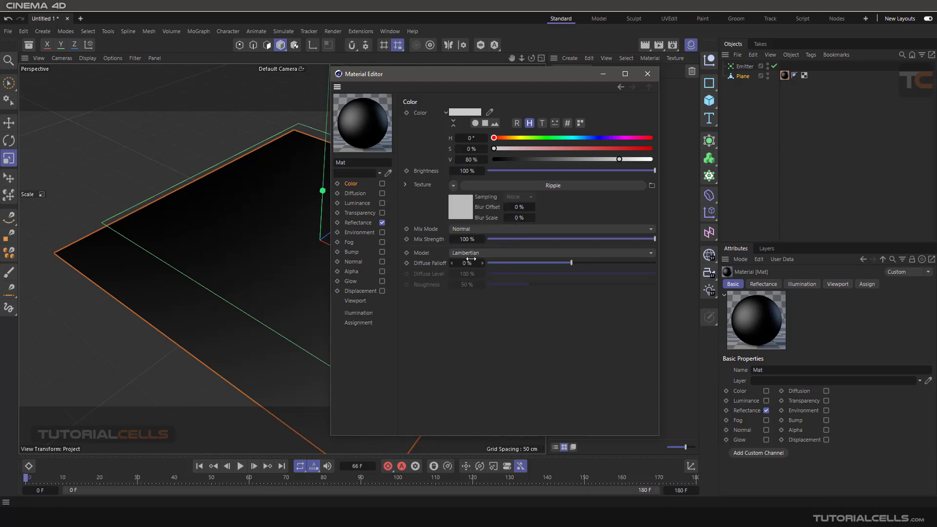
Enable the Mat material's Displacement channel, paste the Ripple shader as its texture with Sub Polygon Displacement on, and open the shader's properties.
left_click(382, 290)
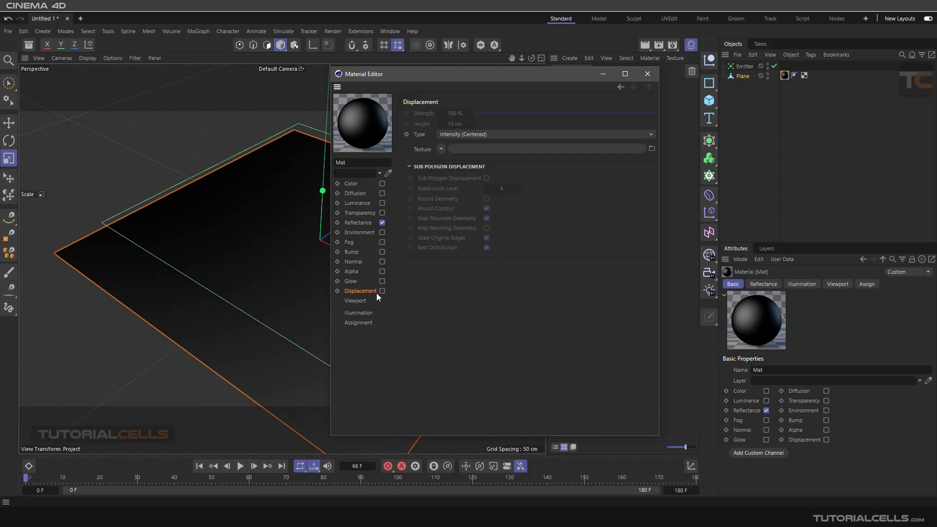
left_click(439, 150)
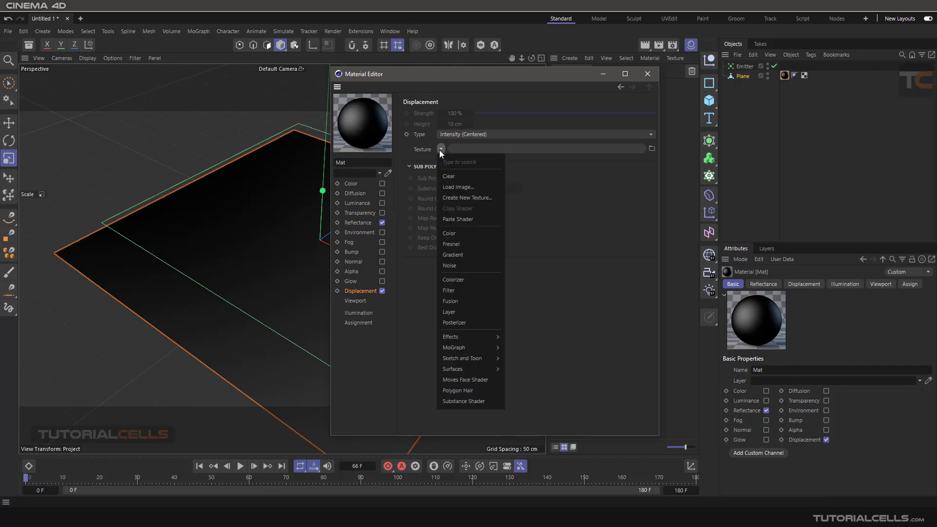
left_click(460, 218)
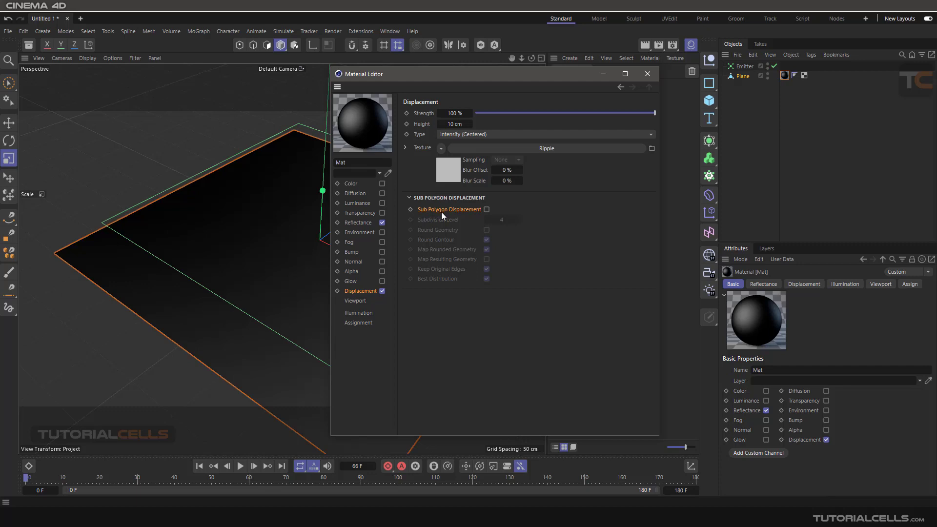
left_click(487, 210)
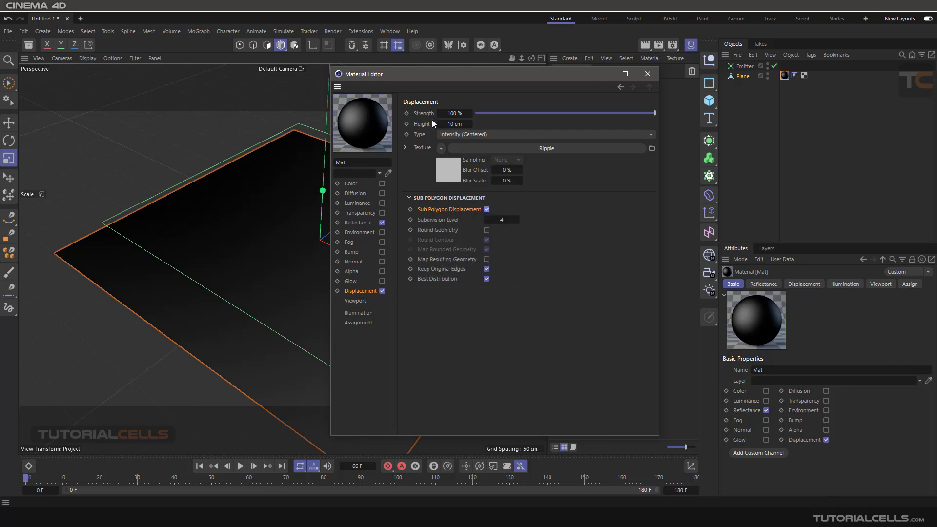
left_click(476, 148)
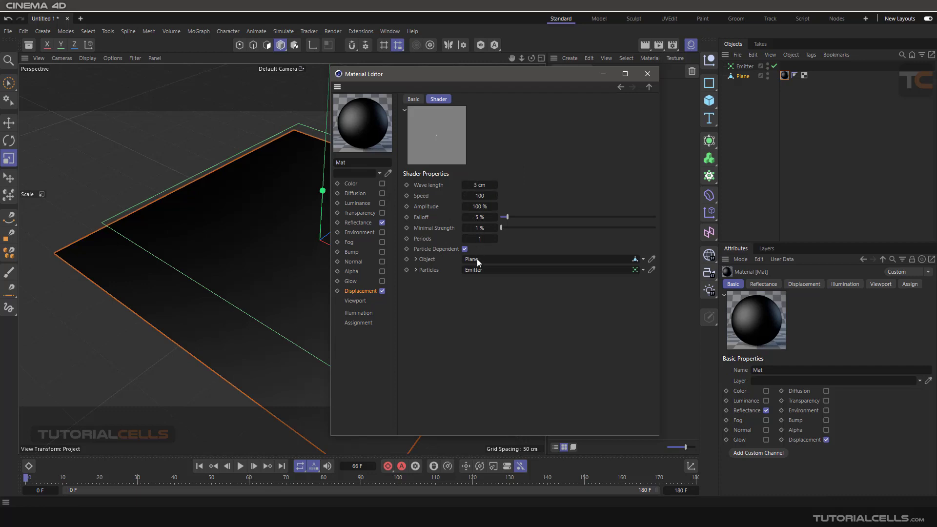
left_click_drag(449, 75, 542, 75)
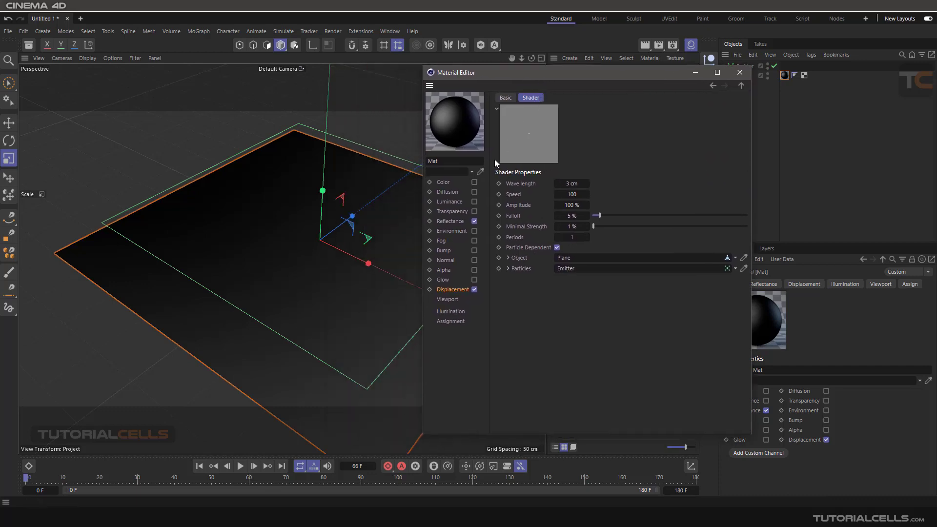
Re-enable the Mat material's Color channel, clear the Ripple shader from its texture, and close the Material Editor.
left_click(475, 181)
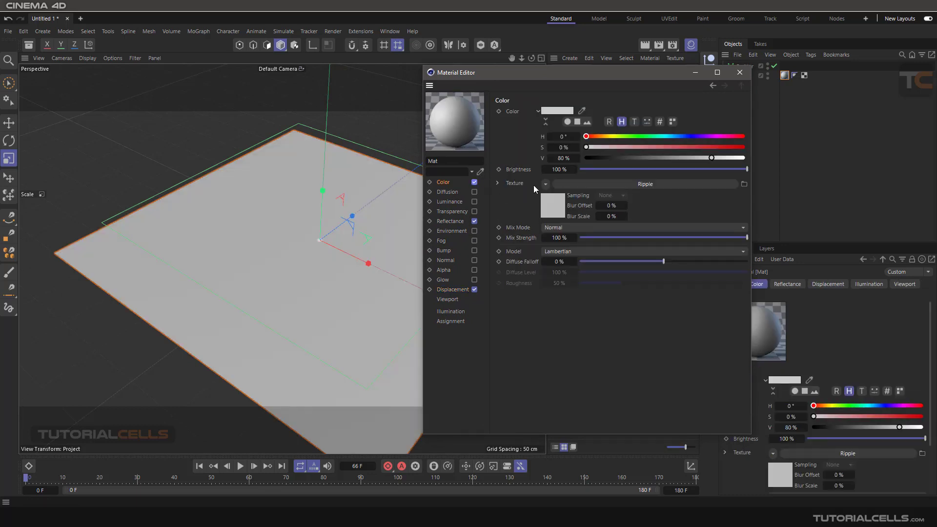
left_click(544, 184)
left_click(556, 213)
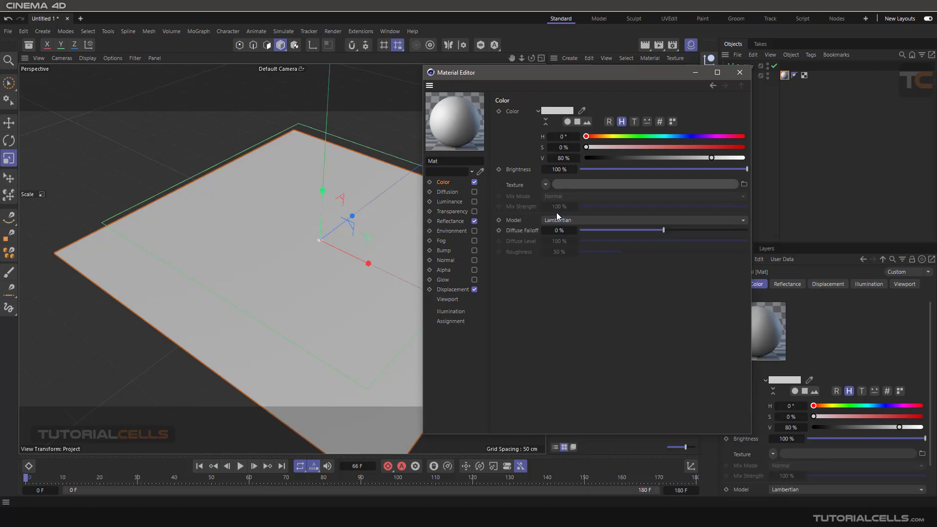
left_click(739, 72)
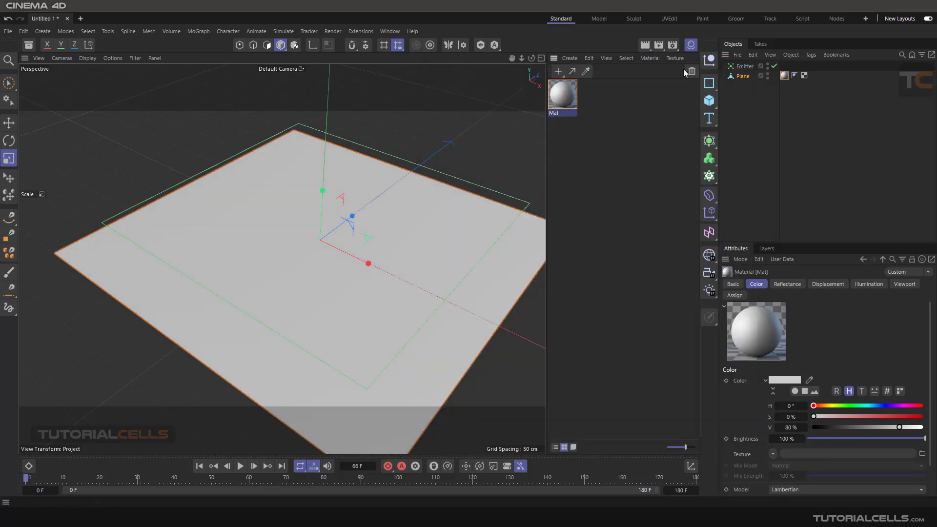
Render the animation to the Picture Viewer without saving, examine the displaced ripples on the plane, and stop the render.
left_click(688, 45)
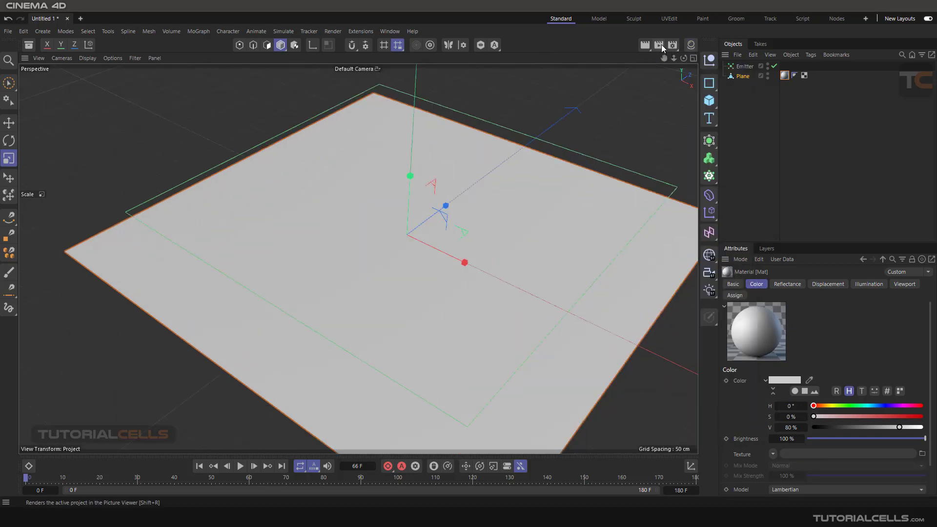
left_click(689, 45)
left_click(658, 45)
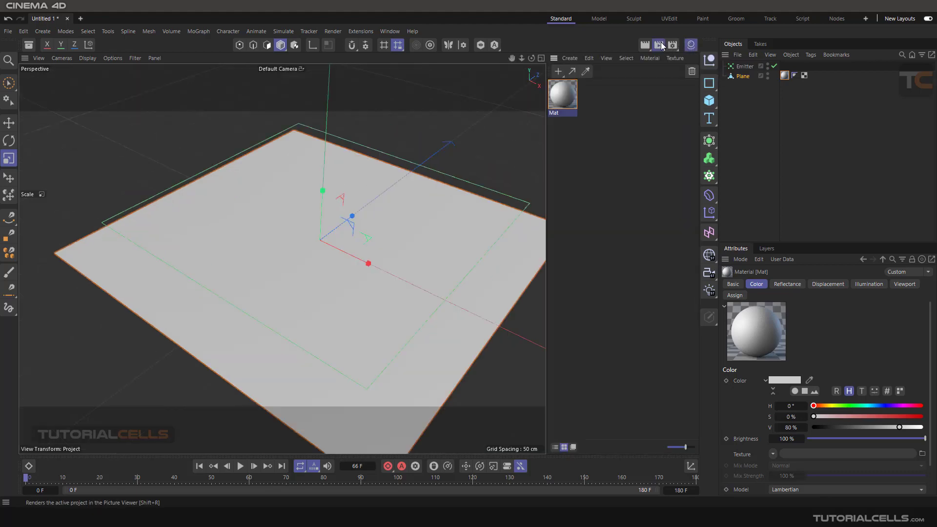
left_click(490, 295)
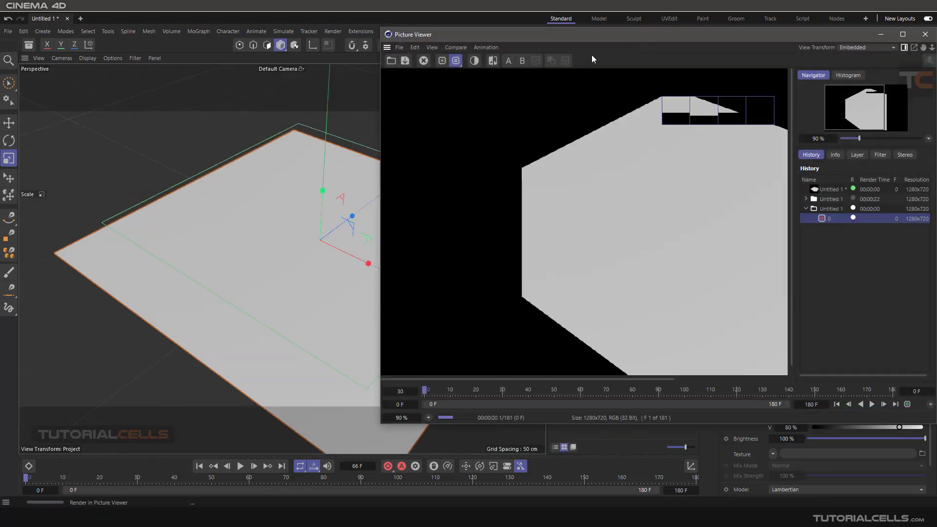
scroll(449, 209, "down", 2)
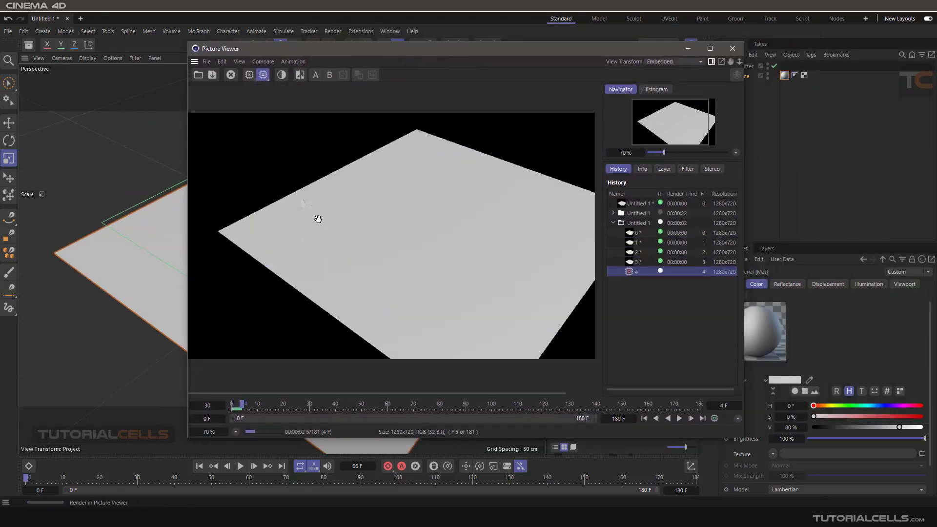
scroll(318, 218, "up", 1)
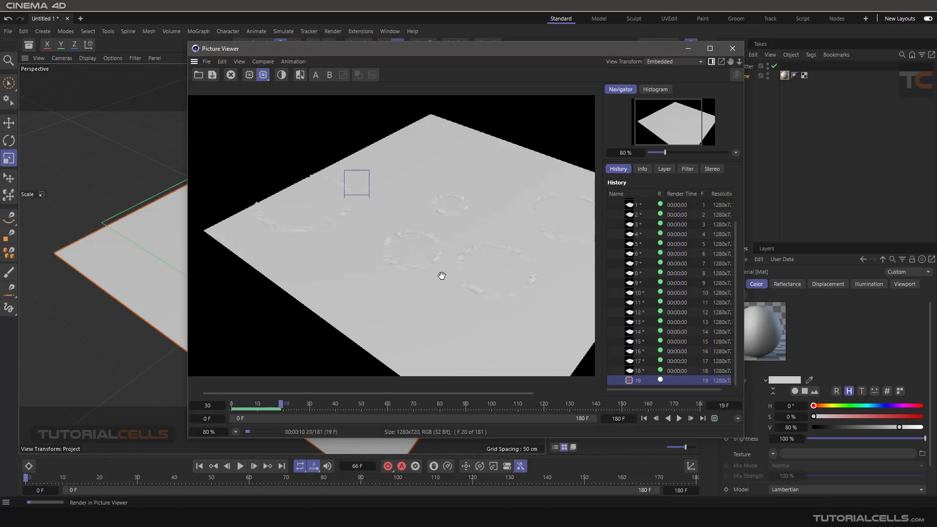
left_click(731, 48)
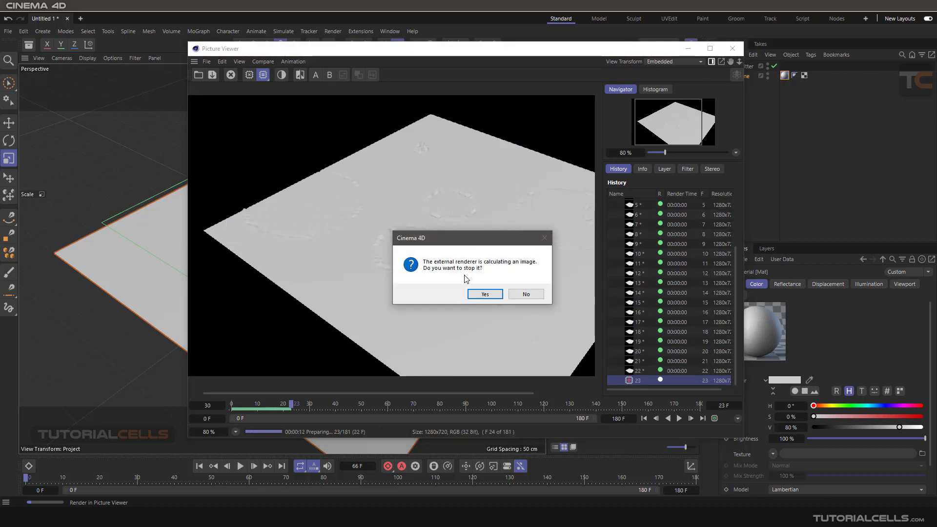
left_click(482, 297)
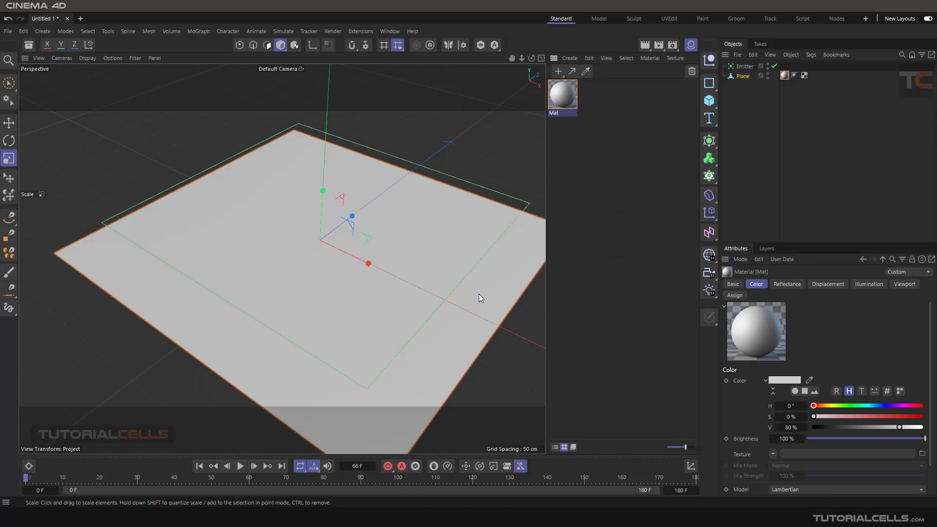
Reopen the Mat material and, in its Displacement channel, set Subdivision Level to 5 and enable Round Geometry.
double_click(562, 97)
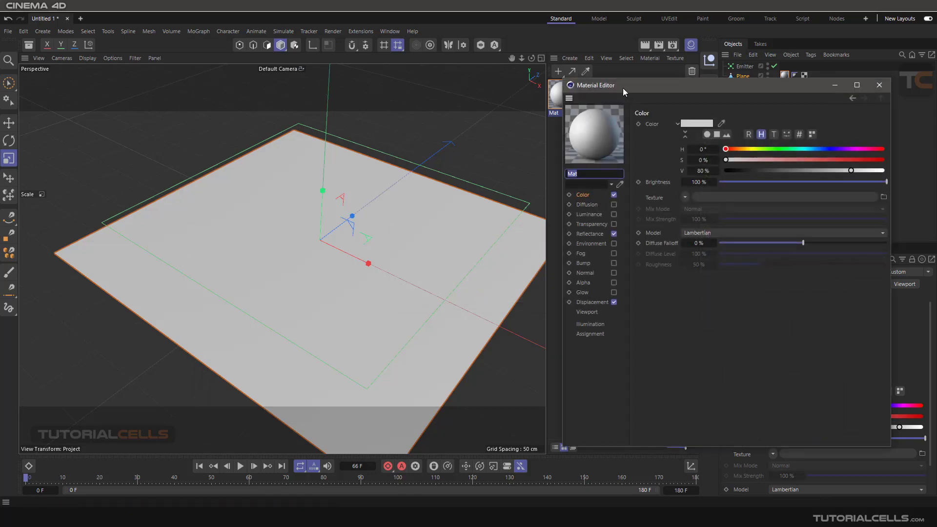
left_click_drag(623, 87, 527, 79)
left_click(482, 293)
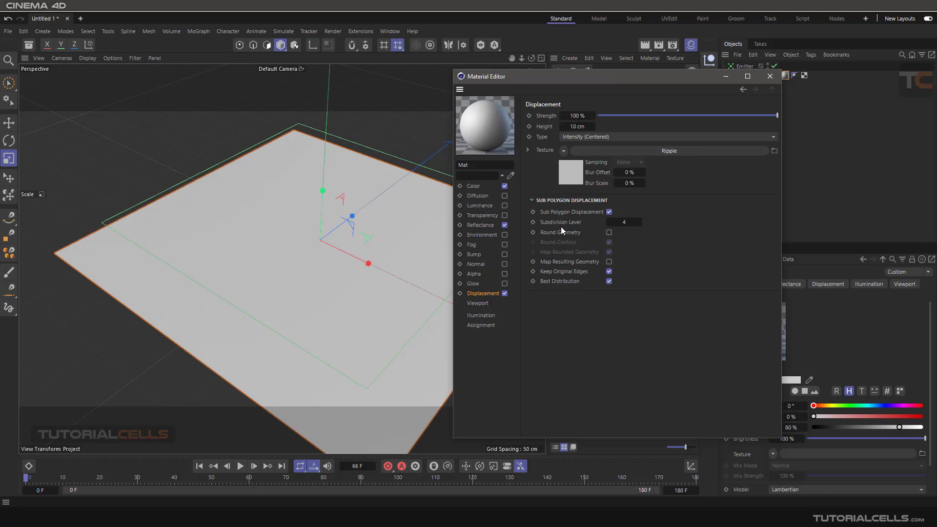
left_click(639, 222)
left_click(609, 232)
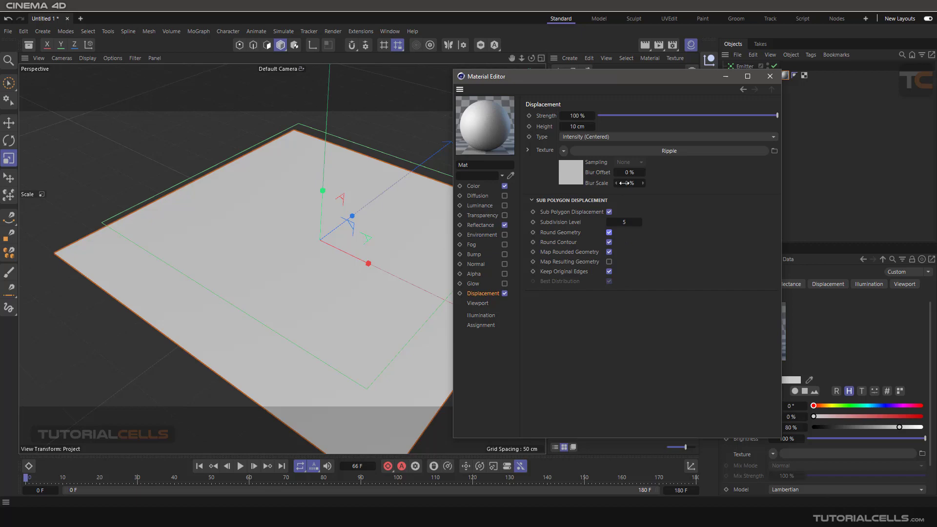
Render the animation again to check the ripples with the rounded, finer subdivision, and stop the render.
left_click(659, 45)
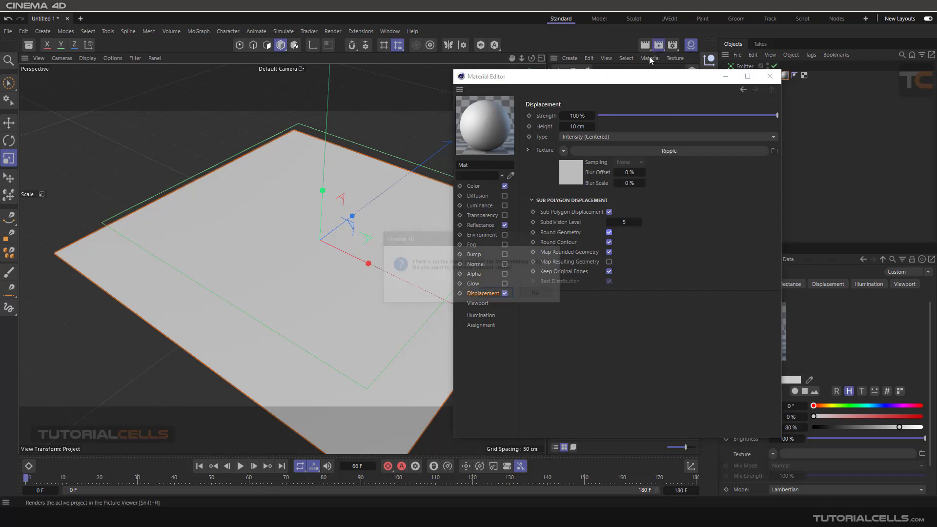
left_click(497, 293)
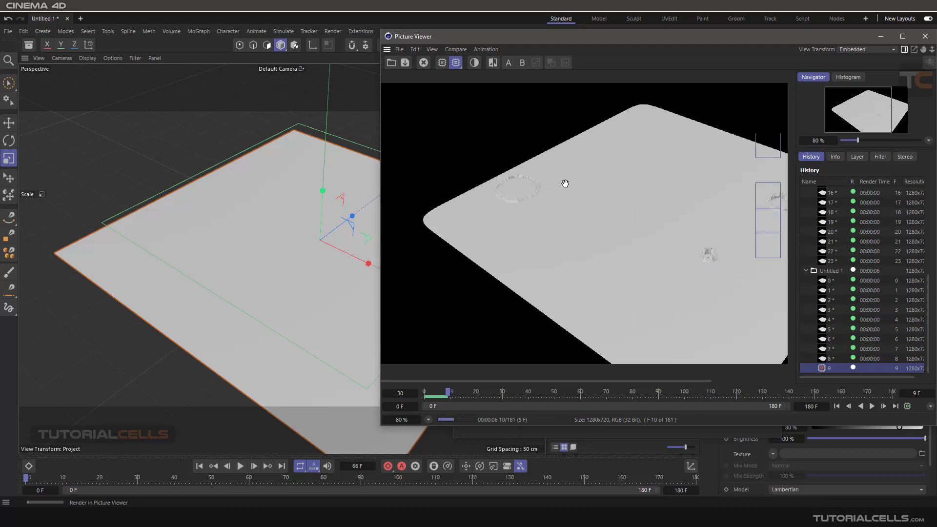
left_click(919, 41)
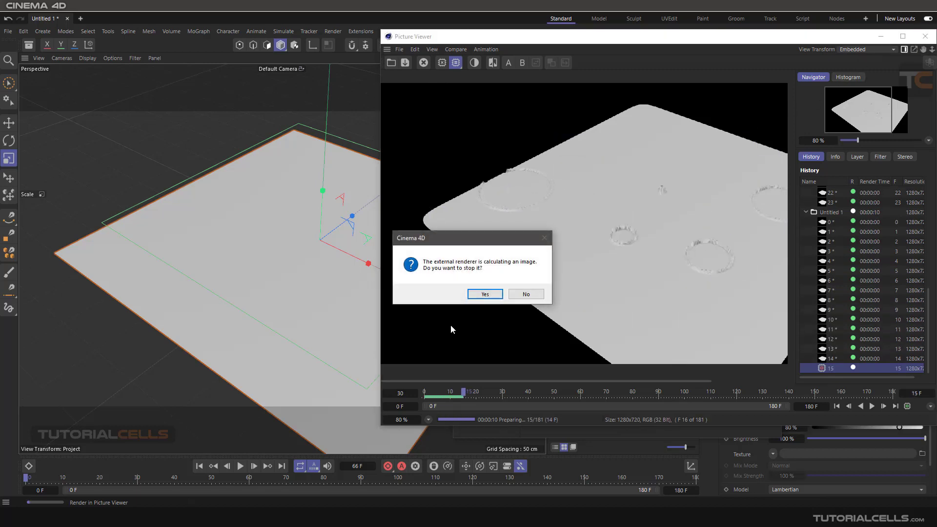
left_click(481, 295)
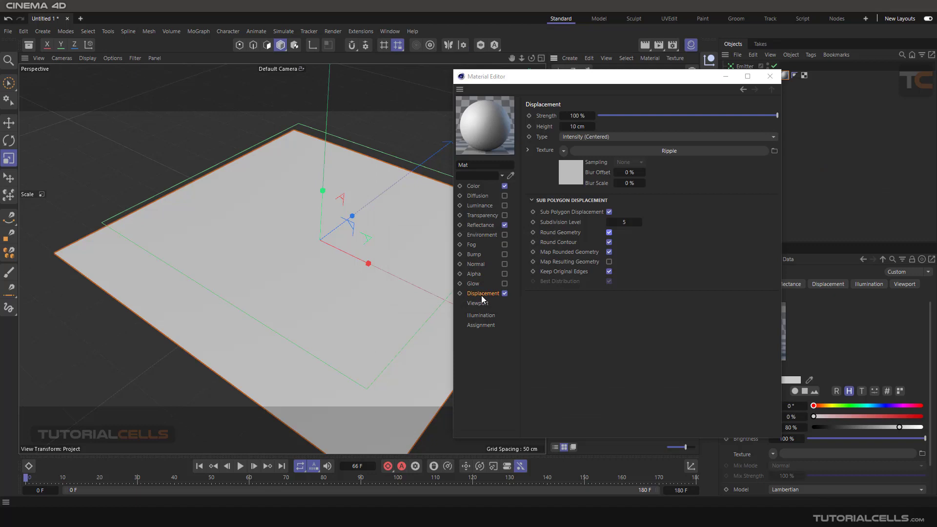
Set the Wave length of the Displacement channel's Ripple shader to 10 cm.
left_click(605, 153)
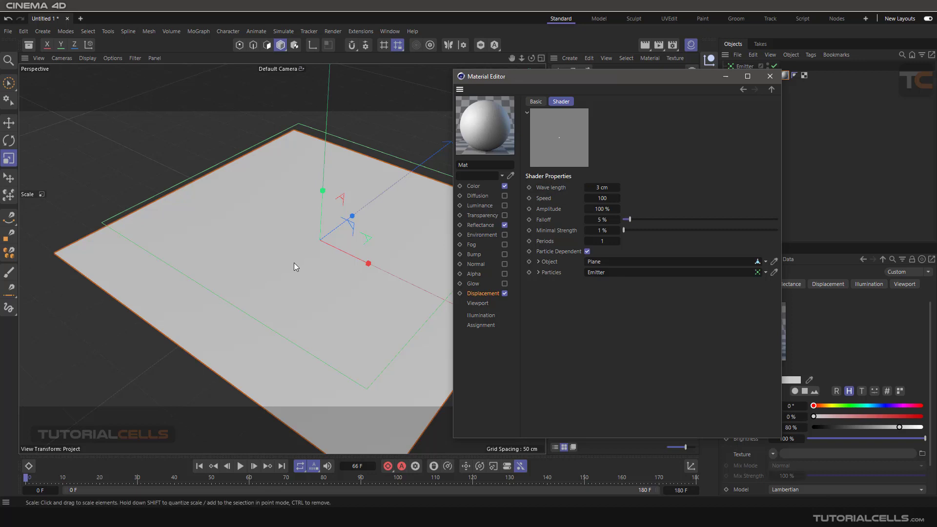
left_click(617, 188)
left_click(617, 188)
left_click(617, 188)
left_click(617, 188)
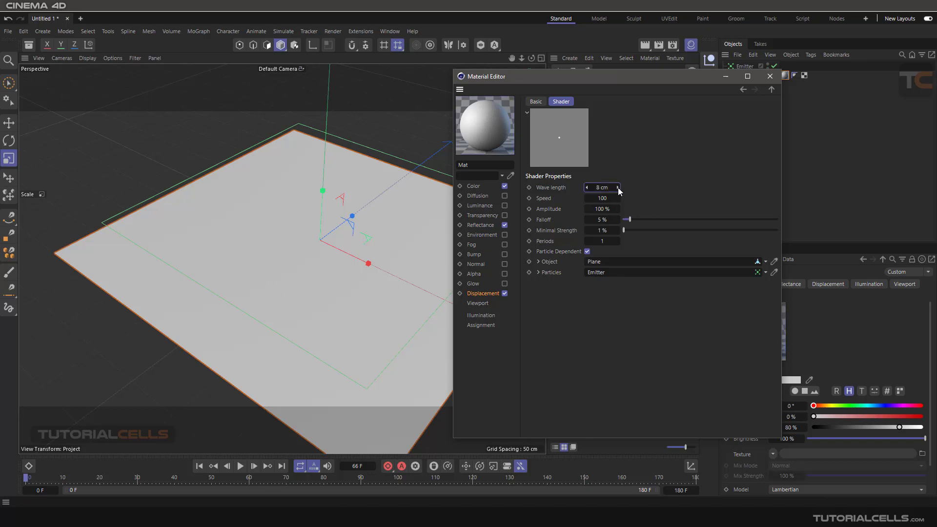
left_click(618, 188)
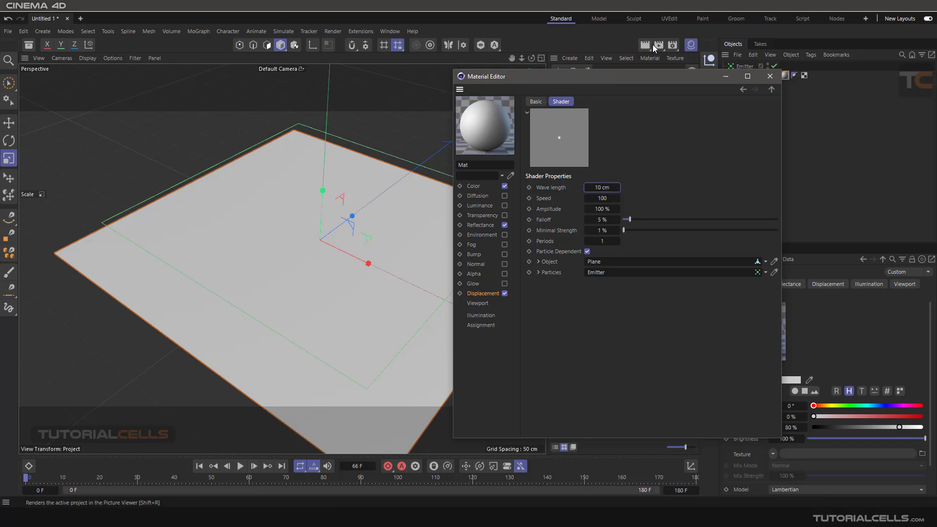
Render the animation to inspect the ripples at the 10 cm wave length up close, and stop the render.
left_click(659, 45)
left_click(483, 293)
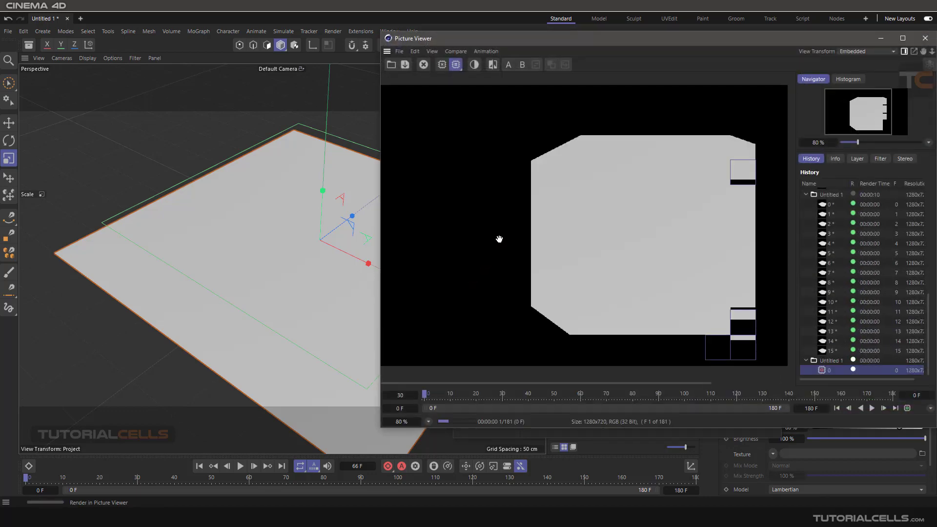
scroll(548, 226, "up", 1)
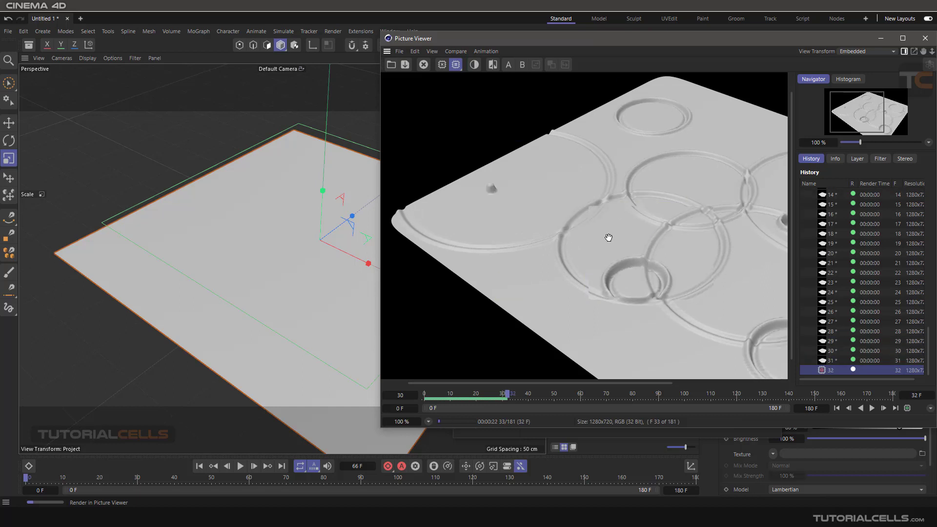
left_click(925, 38)
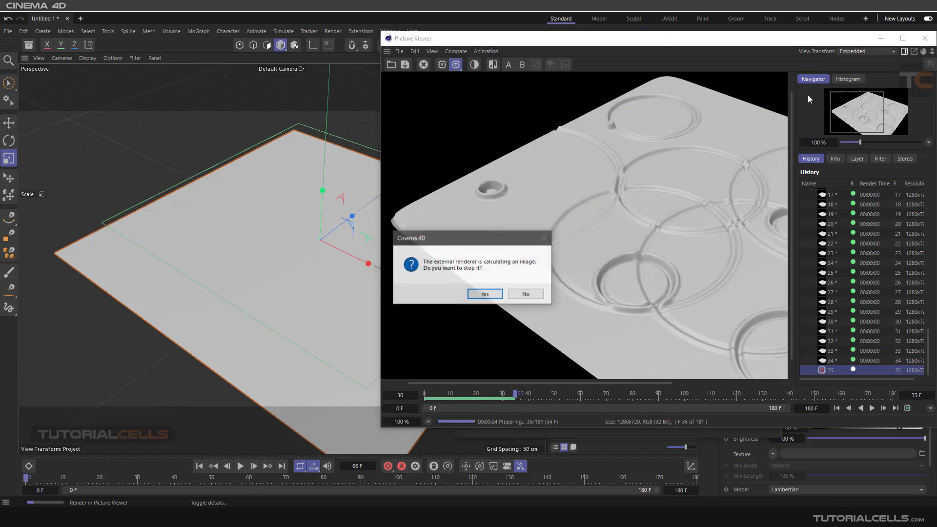
left_click(485, 295)
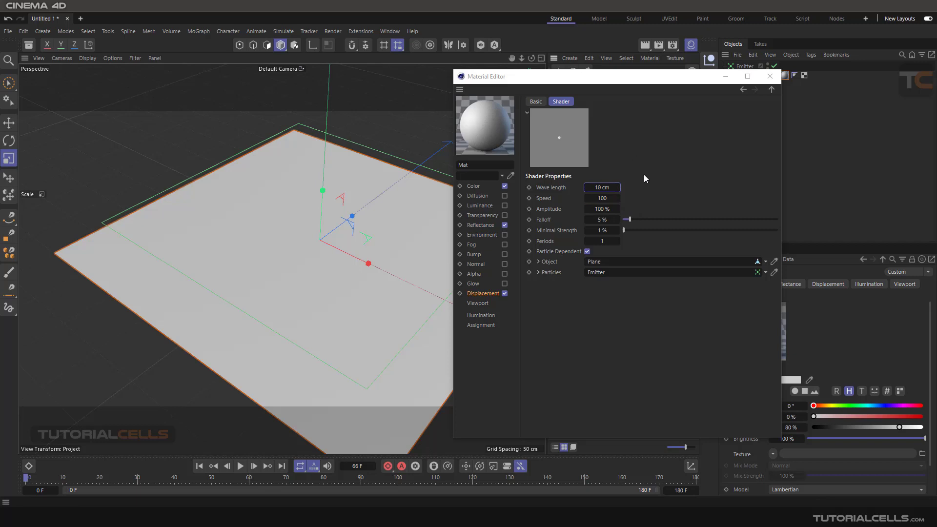
Set the Falloff of the Displacement channel's Ripple shader to 50%.
left_click(546, 200)
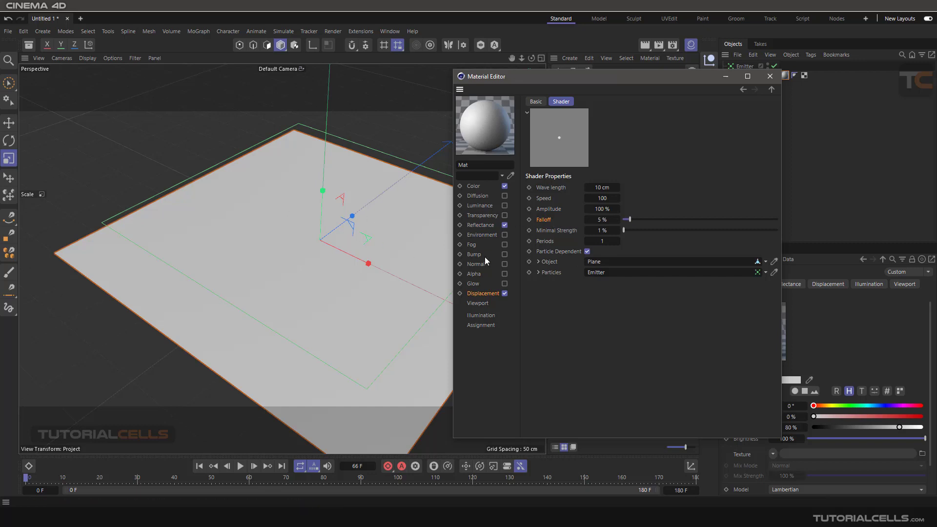
left_click(603, 224)
type("0")
key("Return")
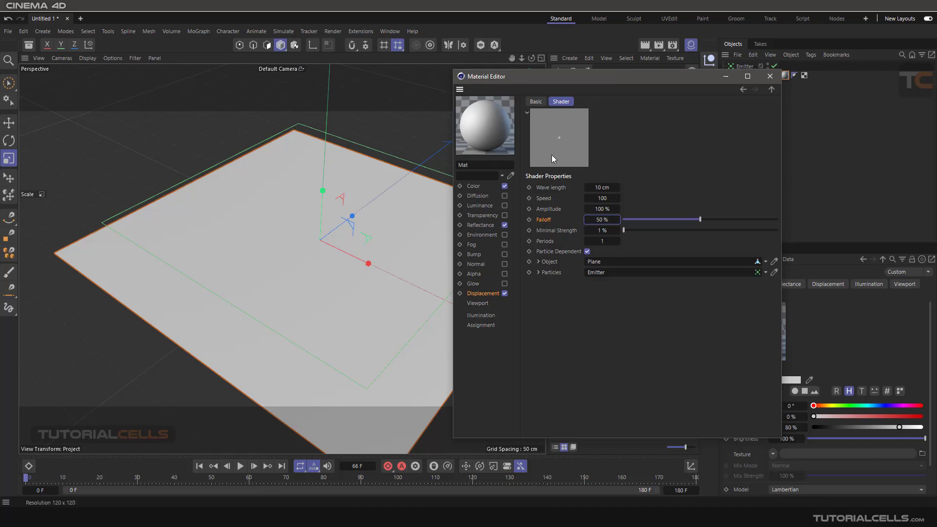
Open the Ripple shader's preview in a separate window, place it over the viewport, and enlarge it.
right_click(559, 143)
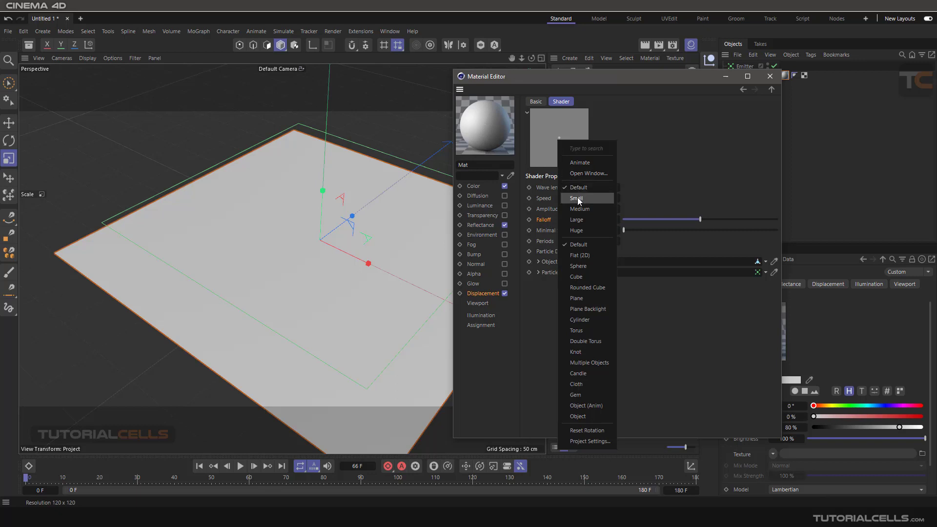
left_click(577, 174)
left_click_drag(631, 171, 183, 85)
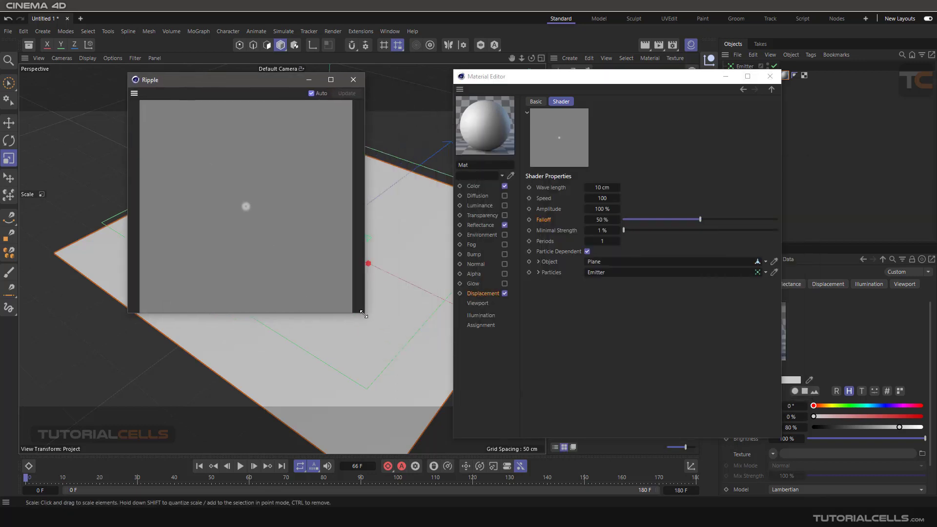
left_click_drag(364, 312, 459, 406)
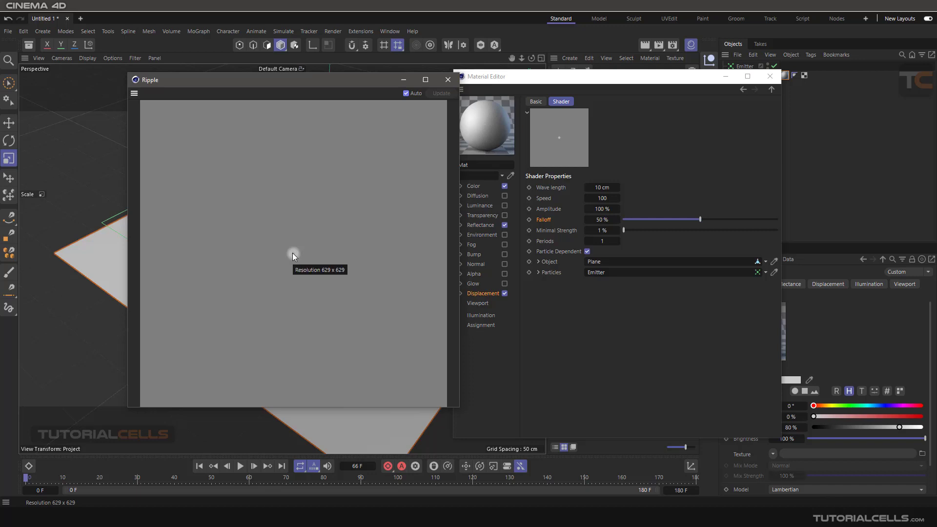
Compare Falloff values for the Ripple shader in its preview, settle on 5%, and close the preview window.
left_click_drag(614, 220, 591, 219)
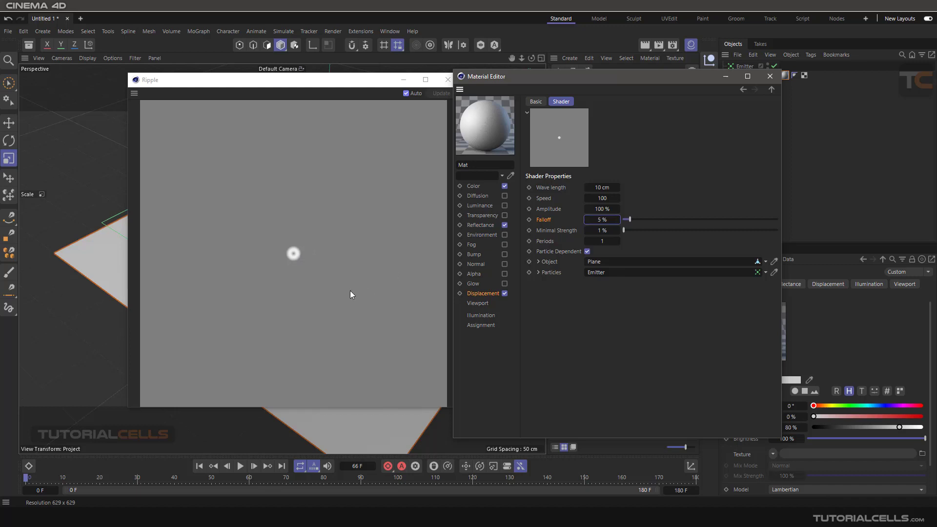
left_click_drag(629, 219, 640, 220)
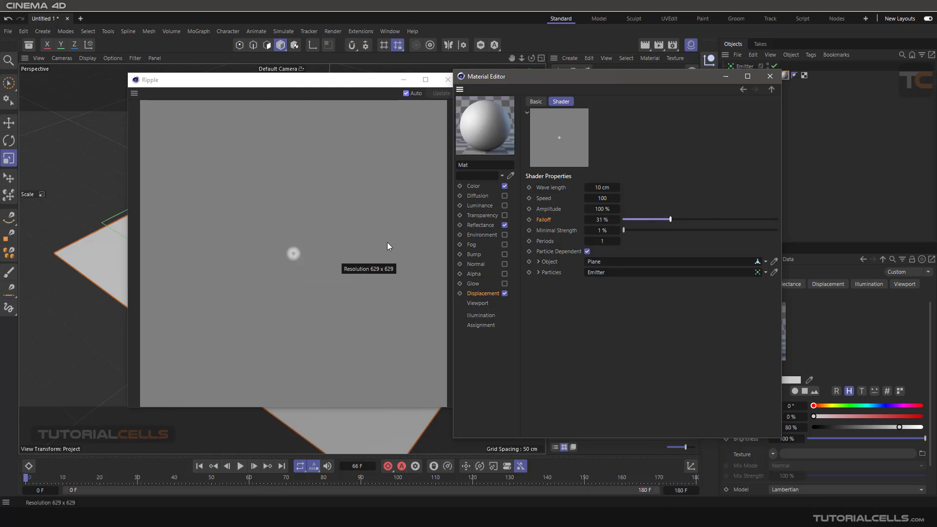
right_click(617, 219)
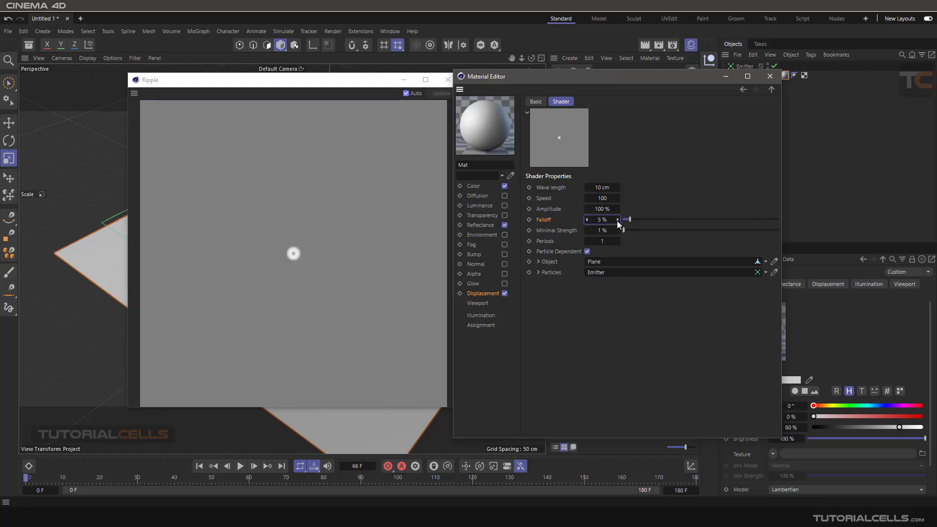
left_click(560, 236)
left_click(448, 79)
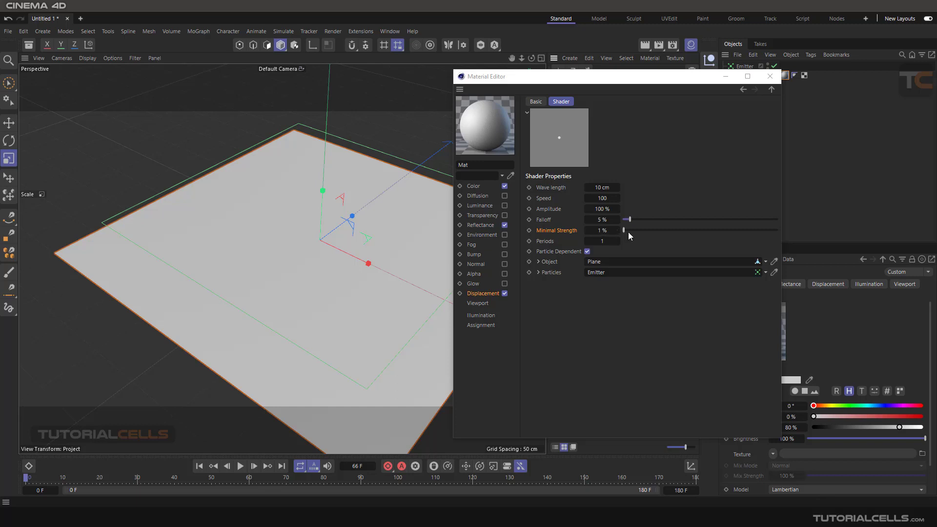
Try a Minimal Strength of 30% on the Ripple shader, render the animation without saving to inspect it, and stop the render.
left_click_drag(628, 232, 634, 233)
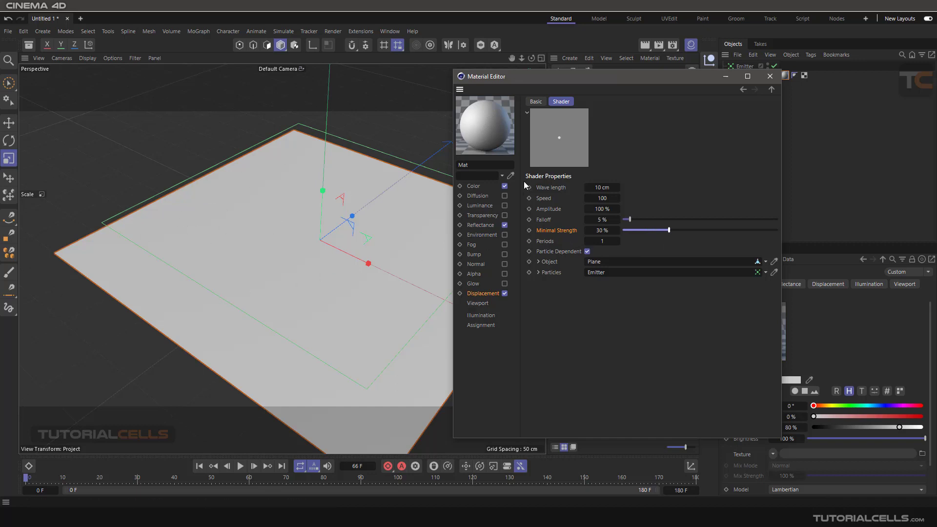
key("shift+r")
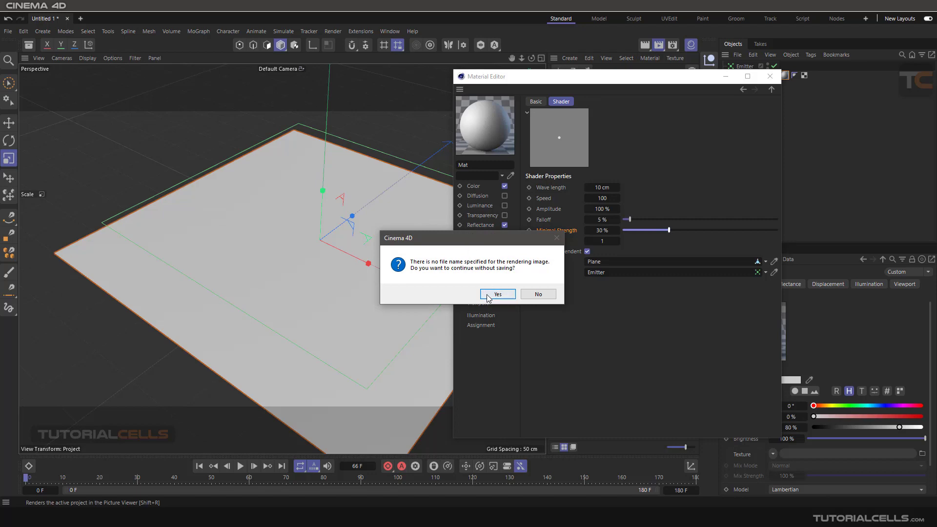
left_click(487, 293)
left_click_drag(619, 38, 471, 69)
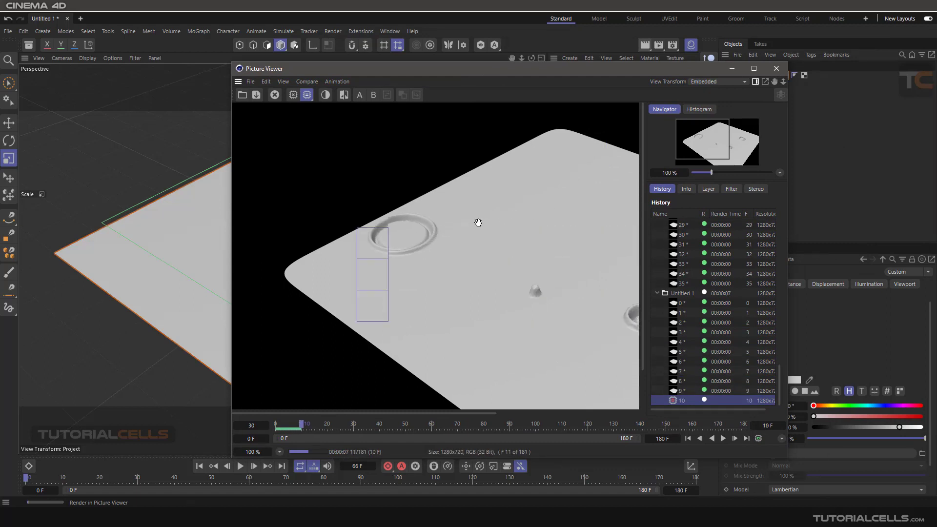
left_click_drag(584, 69, 476, 72)
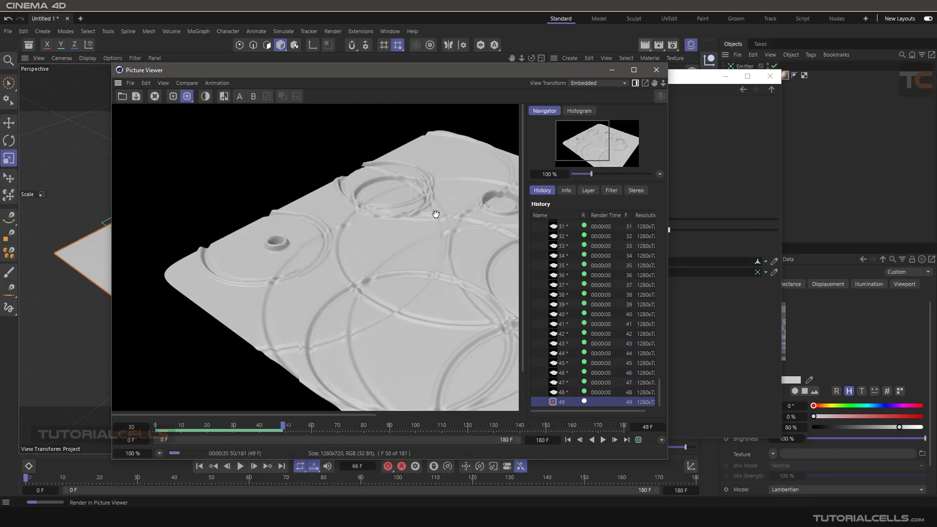
left_click(656, 70)
left_click(485, 293)
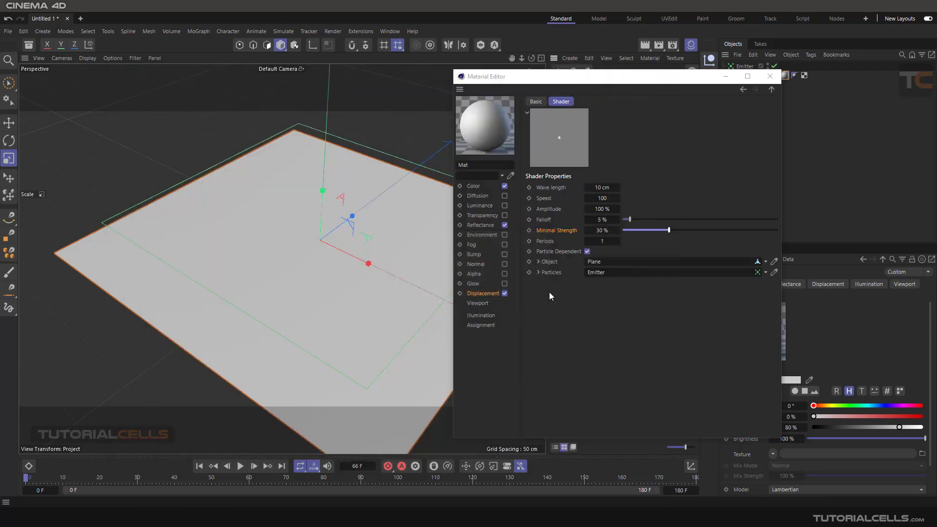
Set the Ripple shader's Minimal Strength to 82%, render the animation without saving to inspect the waves, and stop the render.
left_click_drag(663, 229, 751, 230)
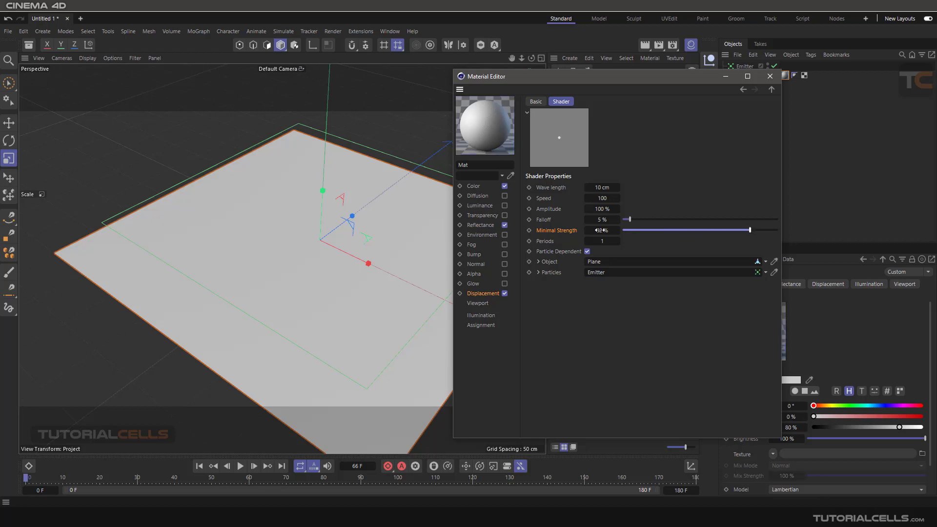
left_click(657, 45)
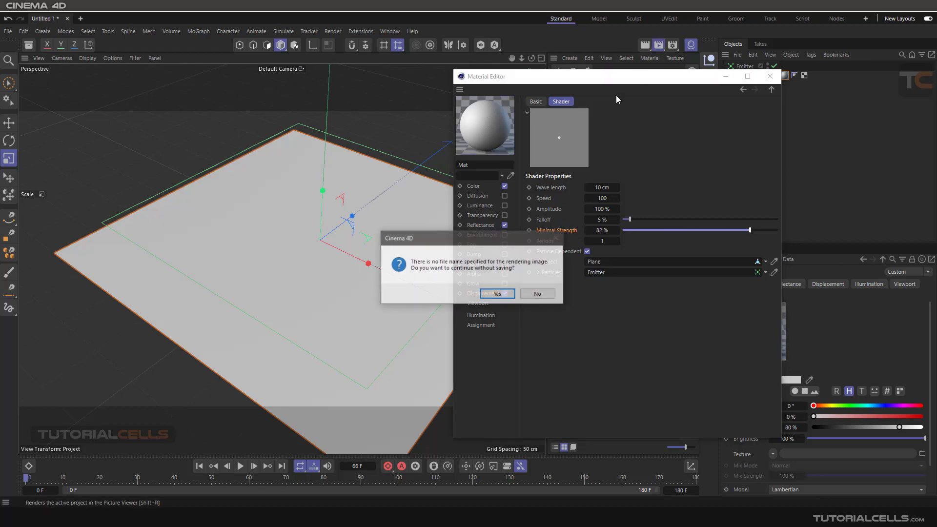
left_click(497, 294)
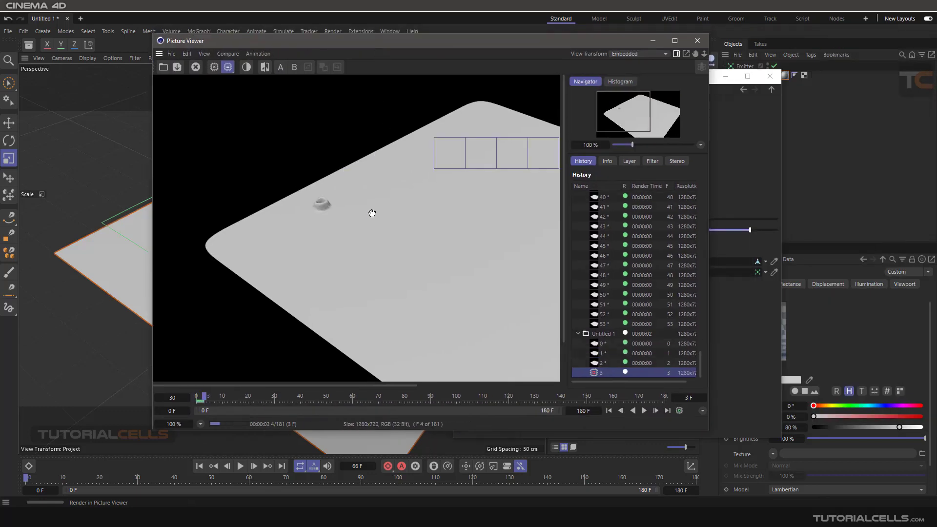
scroll(372, 217, "down", 3)
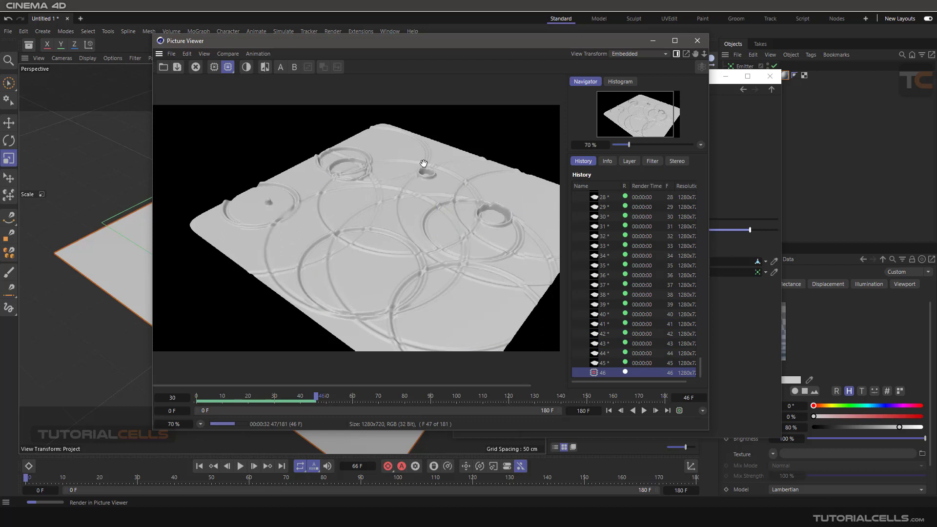
left_click(696, 40)
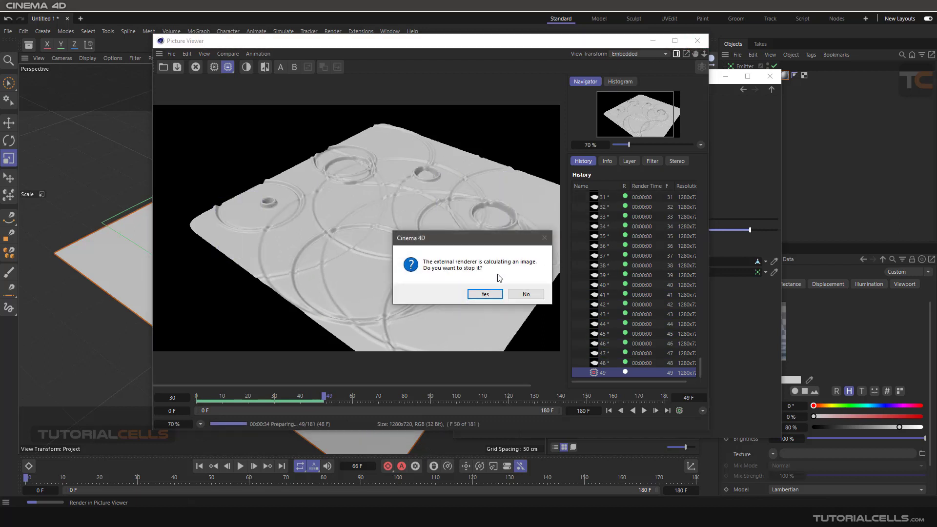
left_click(495, 294)
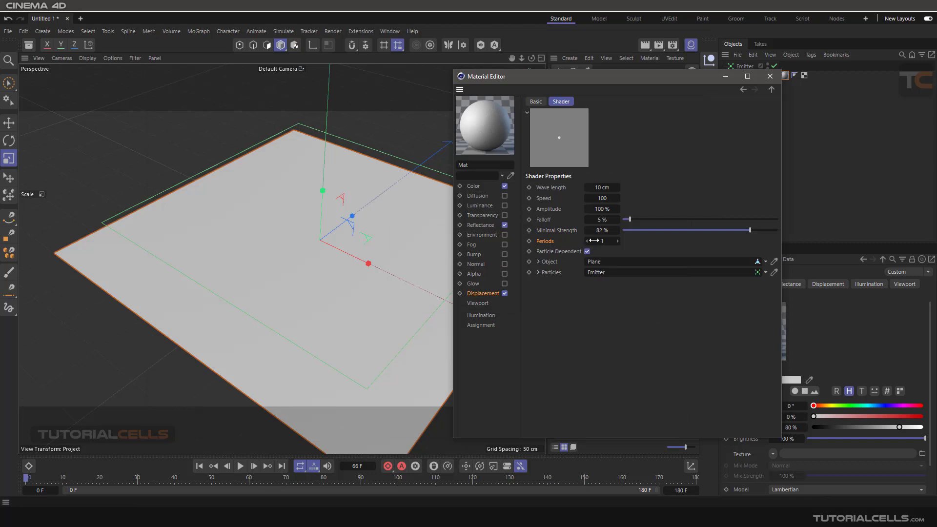
Set the Ripple shader's Periods to 3 and close the material's settings.
left_click(616, 241)
left_click(616, 241)
left_click(771, 77)
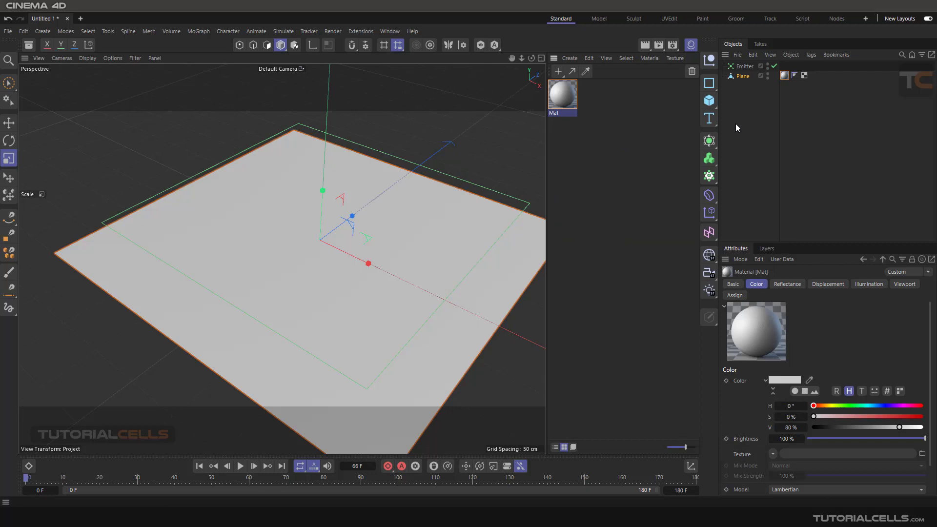
Set the Emitter's Birthrate Viewport and Birthrate Renderer both to 5.
left_click(746, 67)
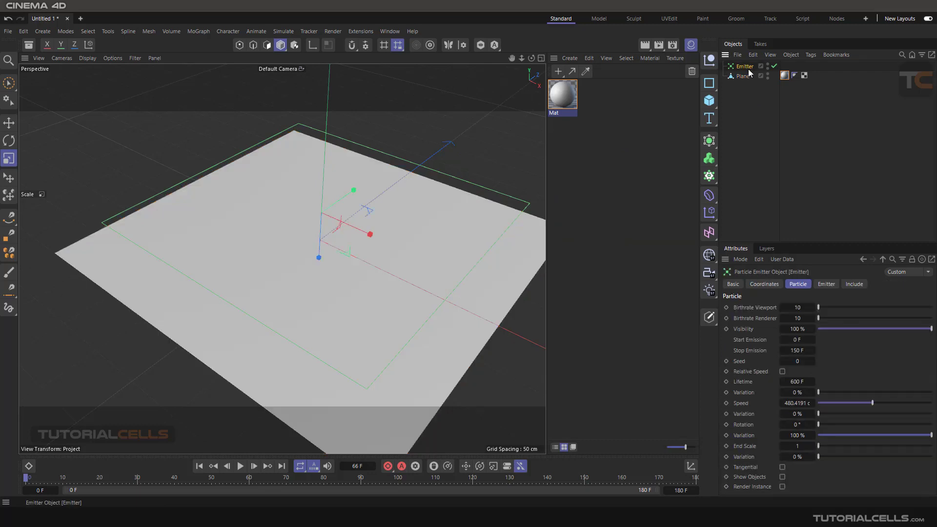
double_click(797, 307)
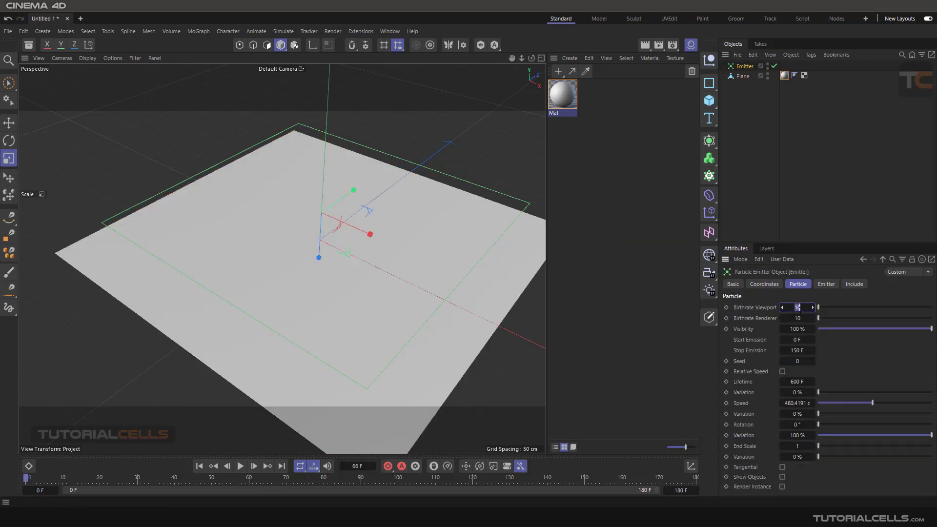
type("5")
double_click(797, 318)
type("5")
key("Return")
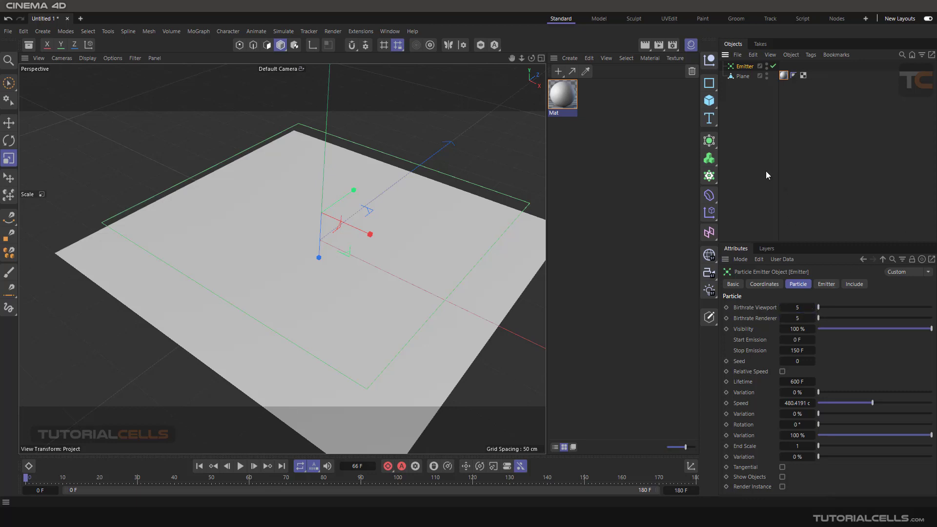
Render the animation without saving to inspect the ripples with 3 periods and the lower birthrate, and stop the render.
left_click(658, 44)
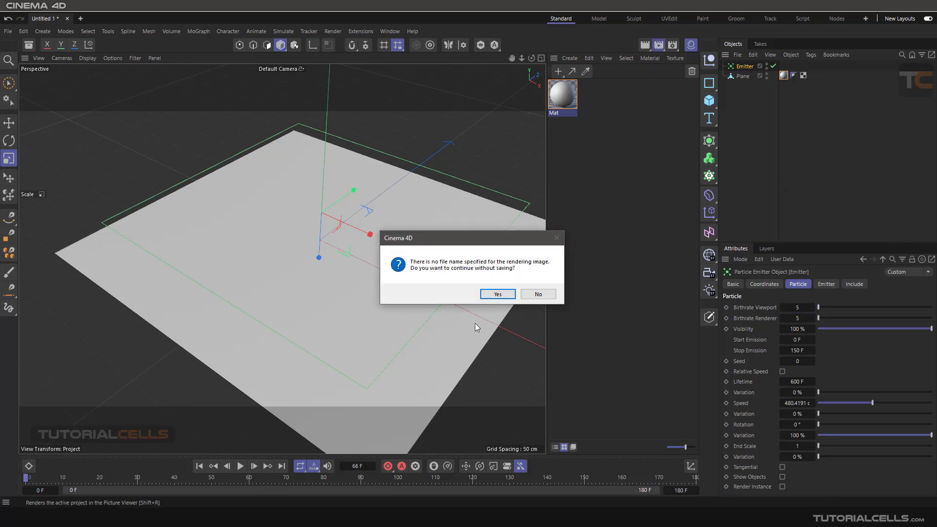
left_click(496, 294)
left_click_drag(598, 51, 403, 64)
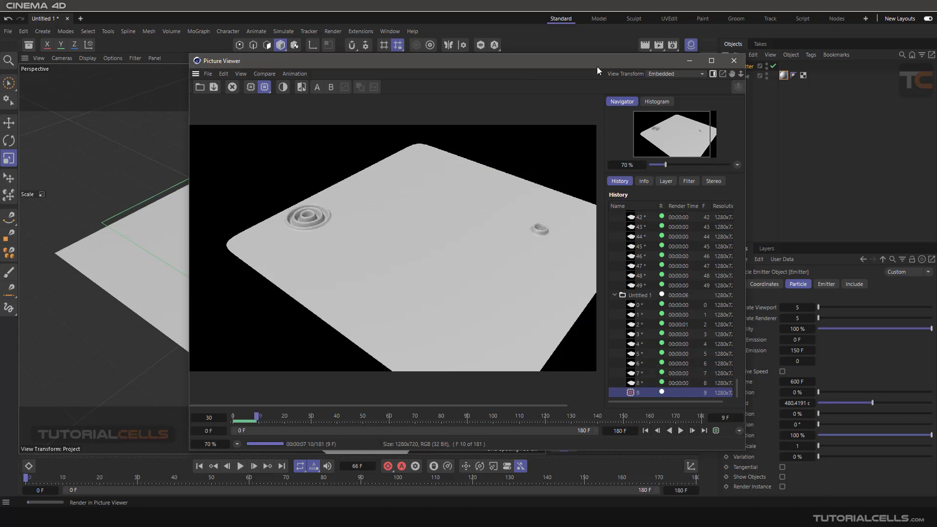
left_click_drag(586, 61, 495, 71)
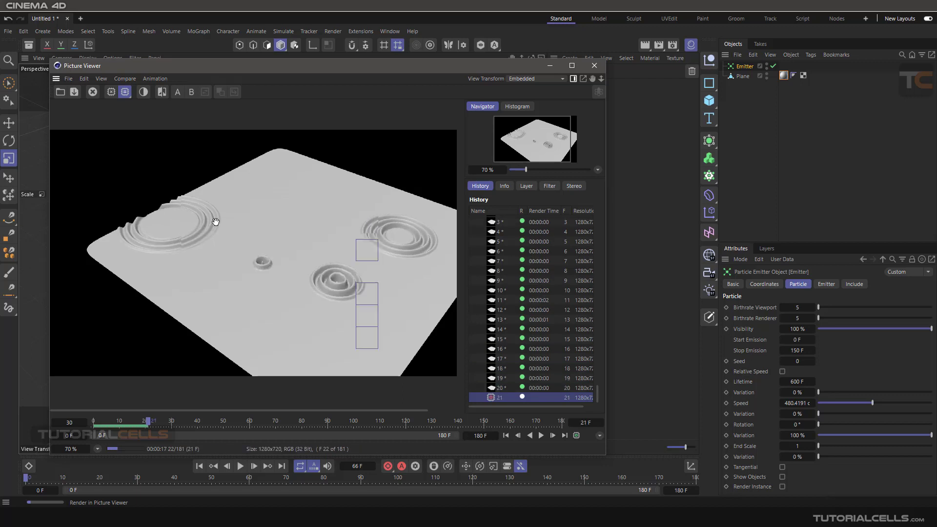
left_click(594, 66)
left_click(485, 294)
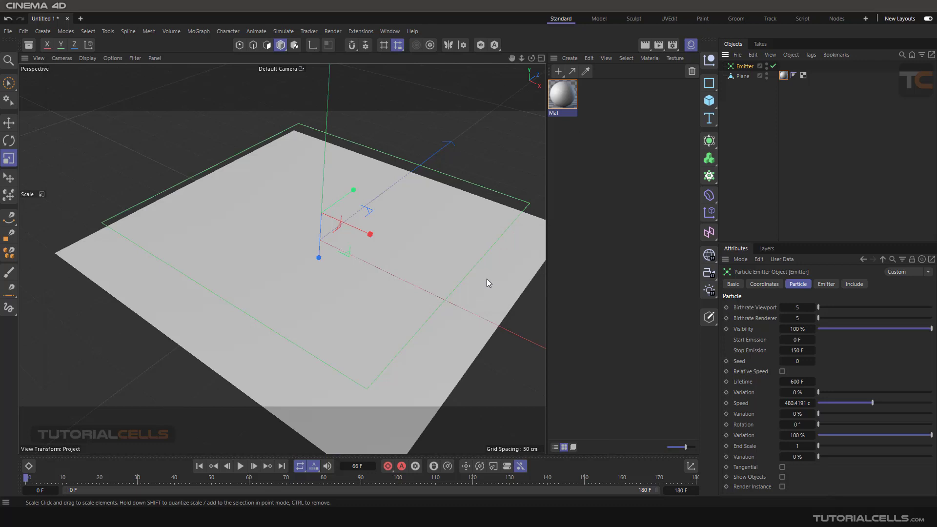
Reopen the plane's material and review the Ripple shader's properties and the Displacement channel settings.
double_click(553, 96)
left_click_drag(636, 85, 454, 83)
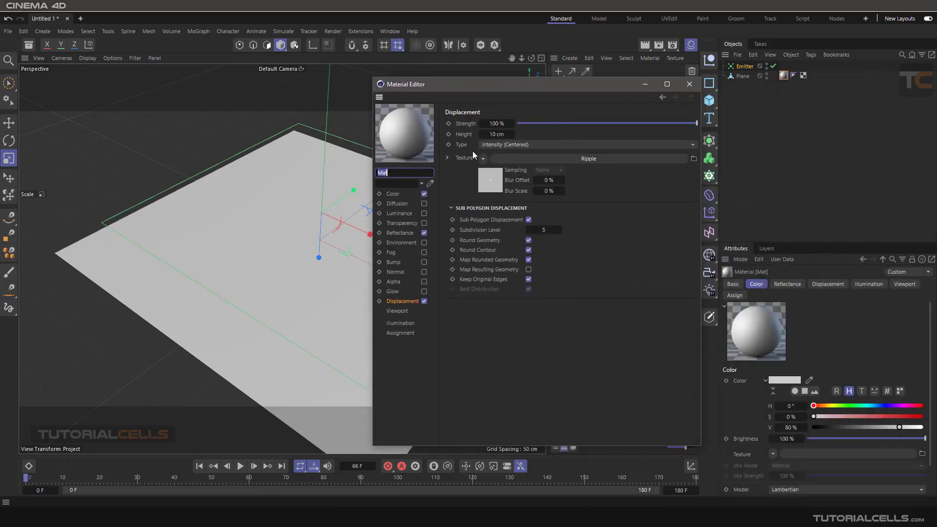
left_click(531, 159)
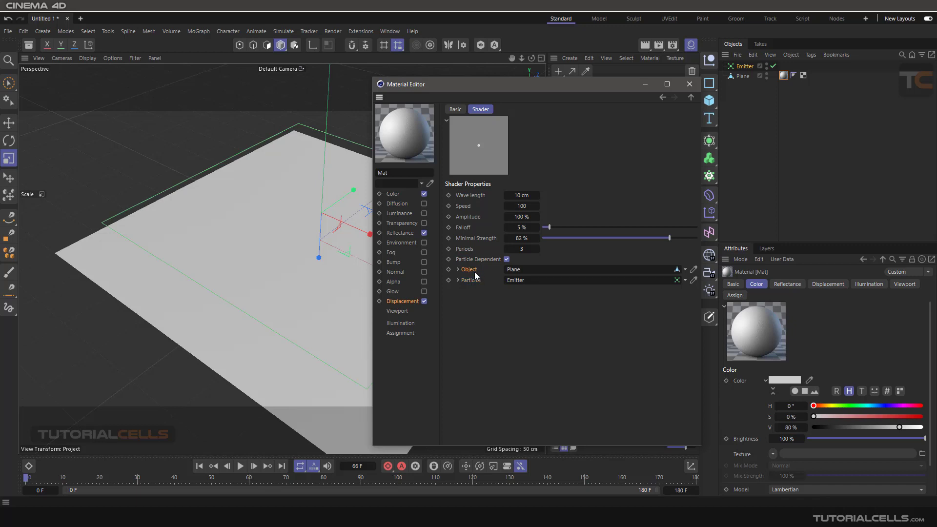
left_click(405, 301)
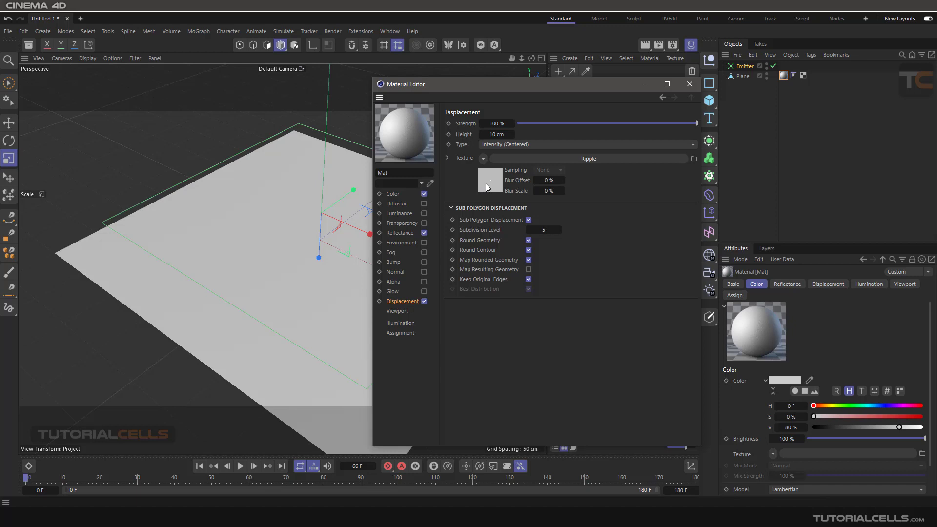
Look through the Surfaces shaders available for the Color channel's texture without choosing one, and close the material's settings.
left_click(394, 194)
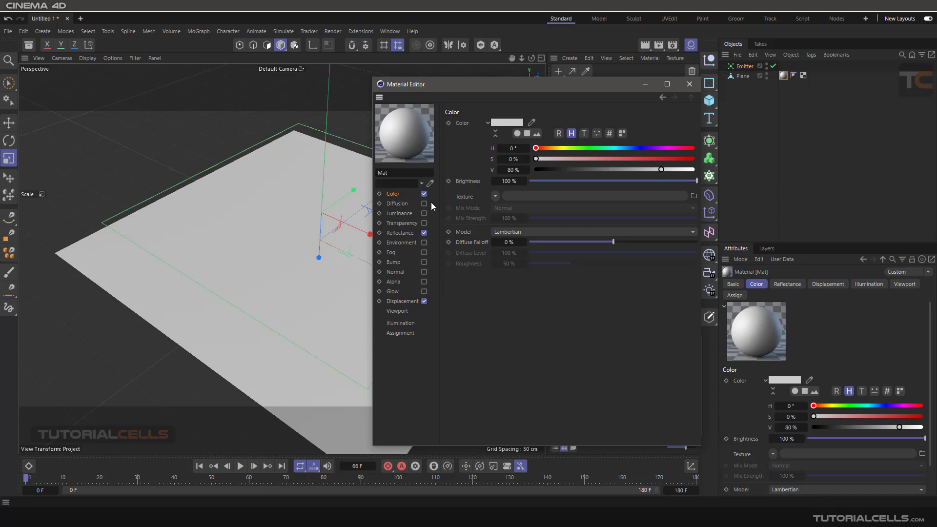
left_click(495, 196)
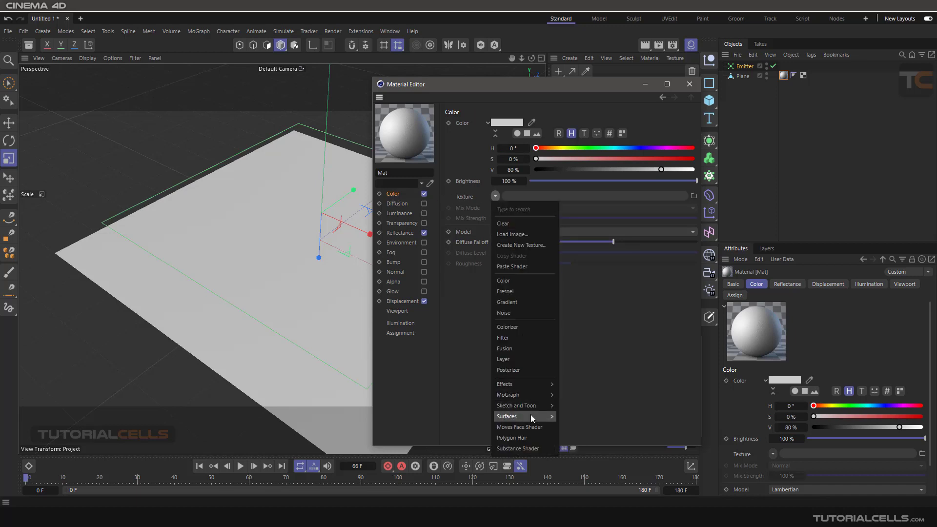
mouse_move(531, 416)
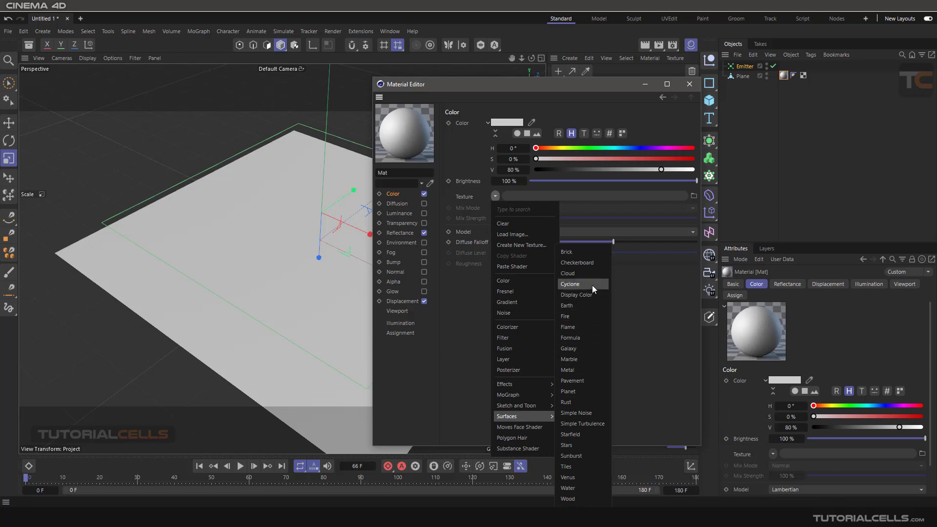
left_click(645, 313)
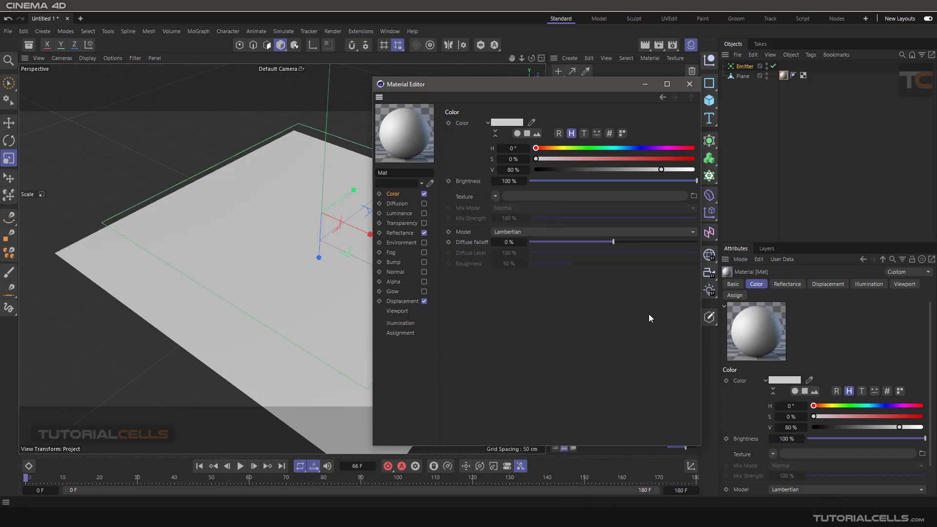
left_click(689, 84)
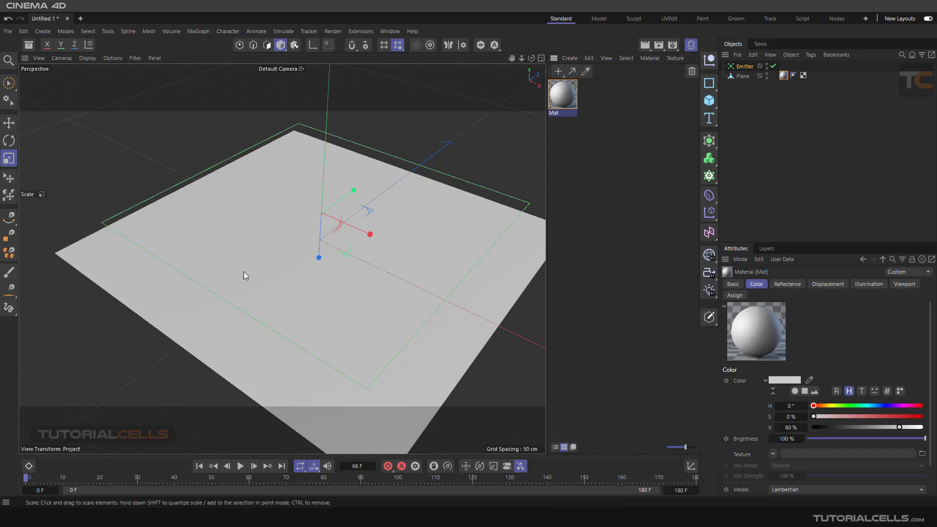